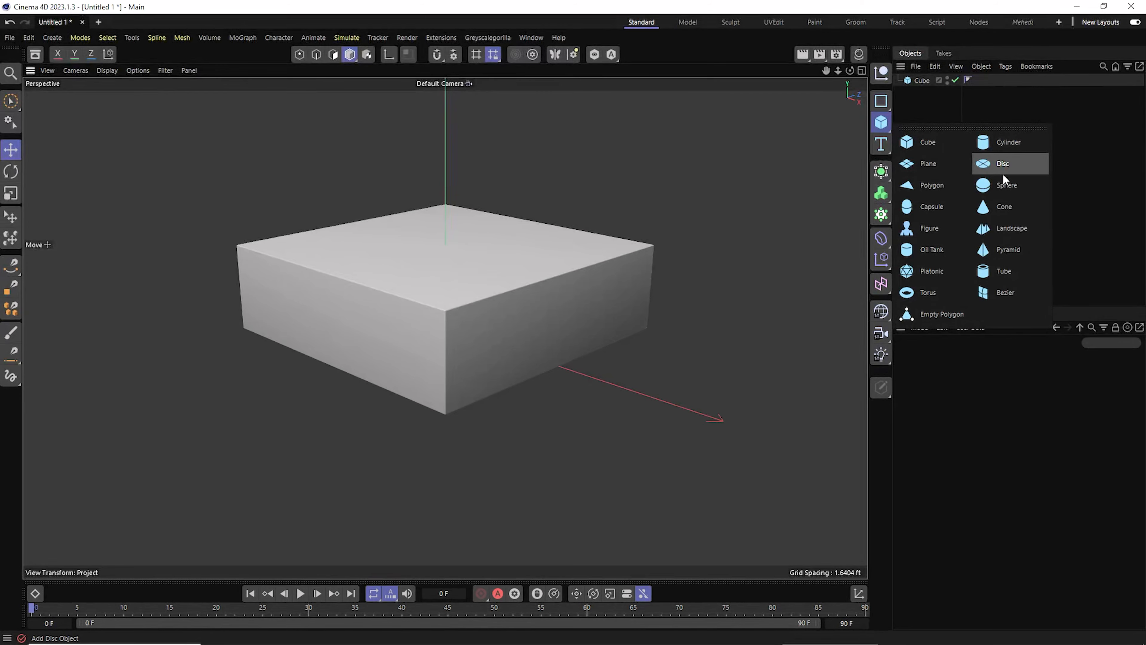
# Step: Add a second cube and shift it toward the rear edge of the base block along Z
pyautogui.click(929, 143)
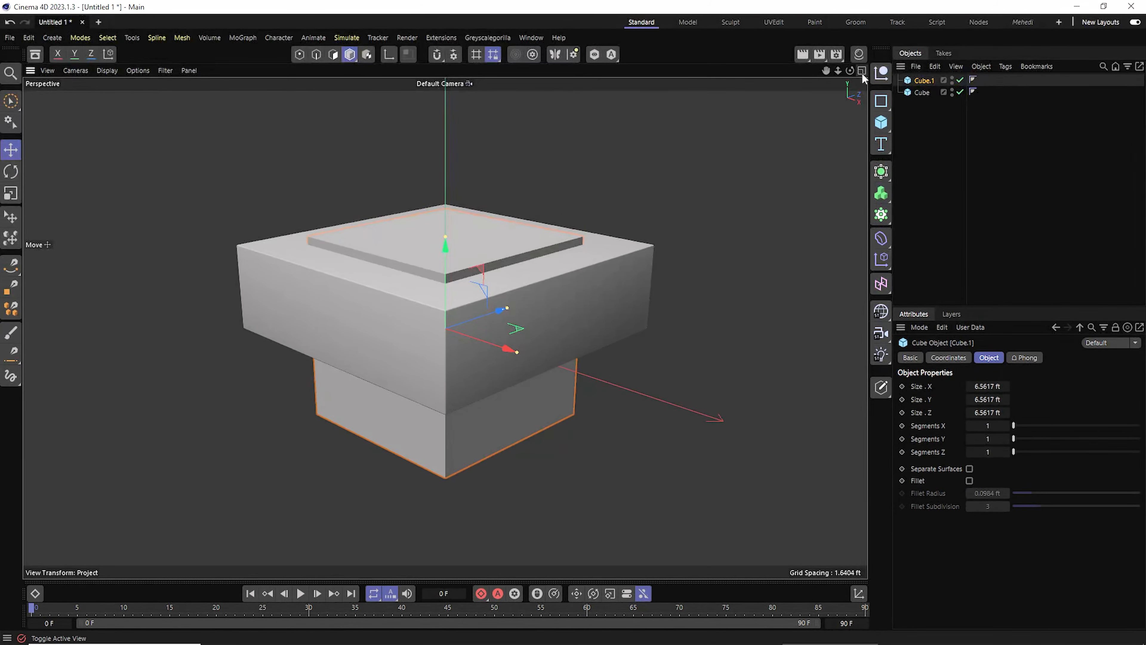
pyautogui.press('F5')
pyautogui.moveTo(658, 157); pyautogui.dragTo(658, 144)
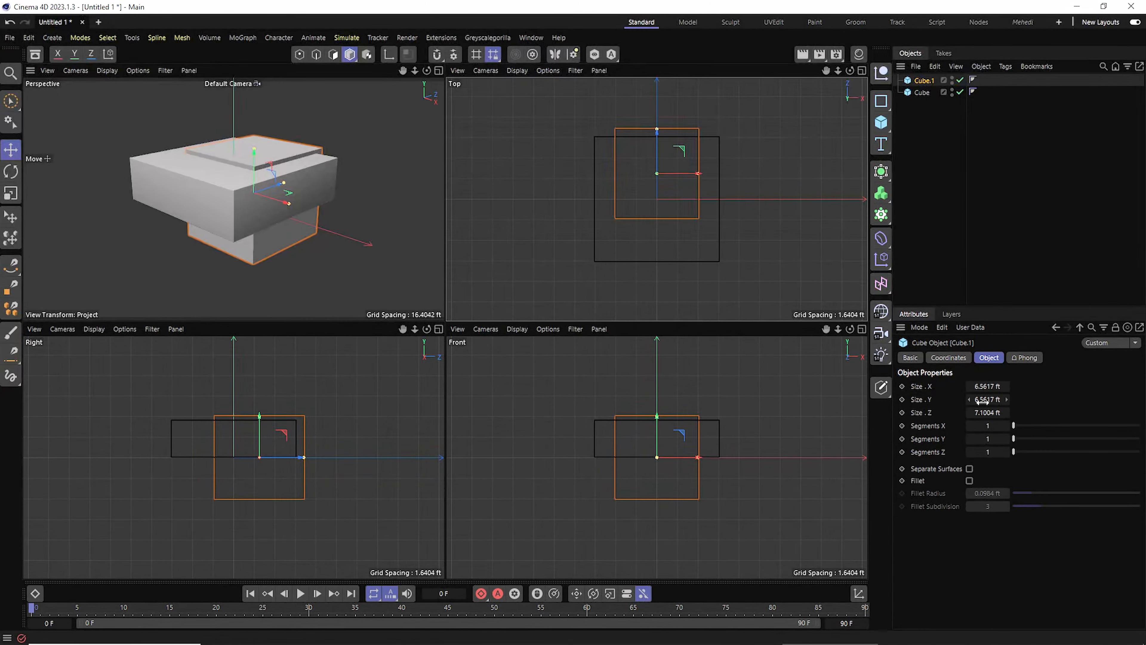
# Step: Set the new cube's size to 8 ft in X, 4 ft in Y and 6 ft in Z
pyautogui.doubleClick(987, 400)
pyautogui.write('4')
pyautogui.press('Return')
pyautogui.doubleClick(986, 386)
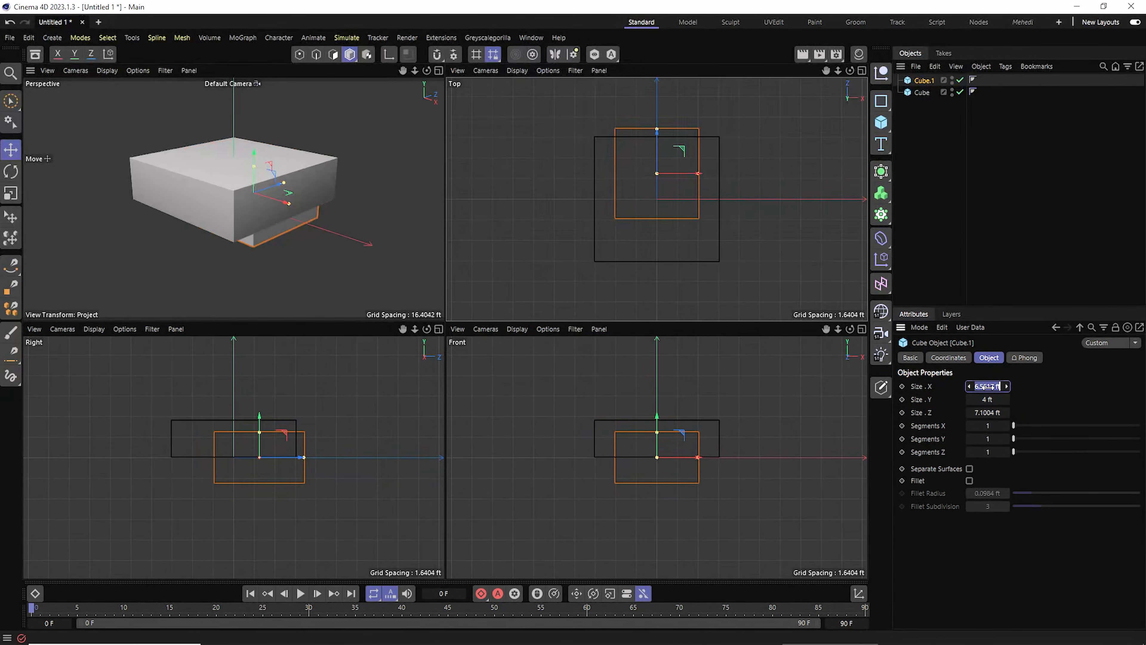
pyautogui.write('8')
pyautogui.press('Return')
pyautogui.doubleClick(985, 414)
pyautogui.write('6')
pyautogui.press('Return')
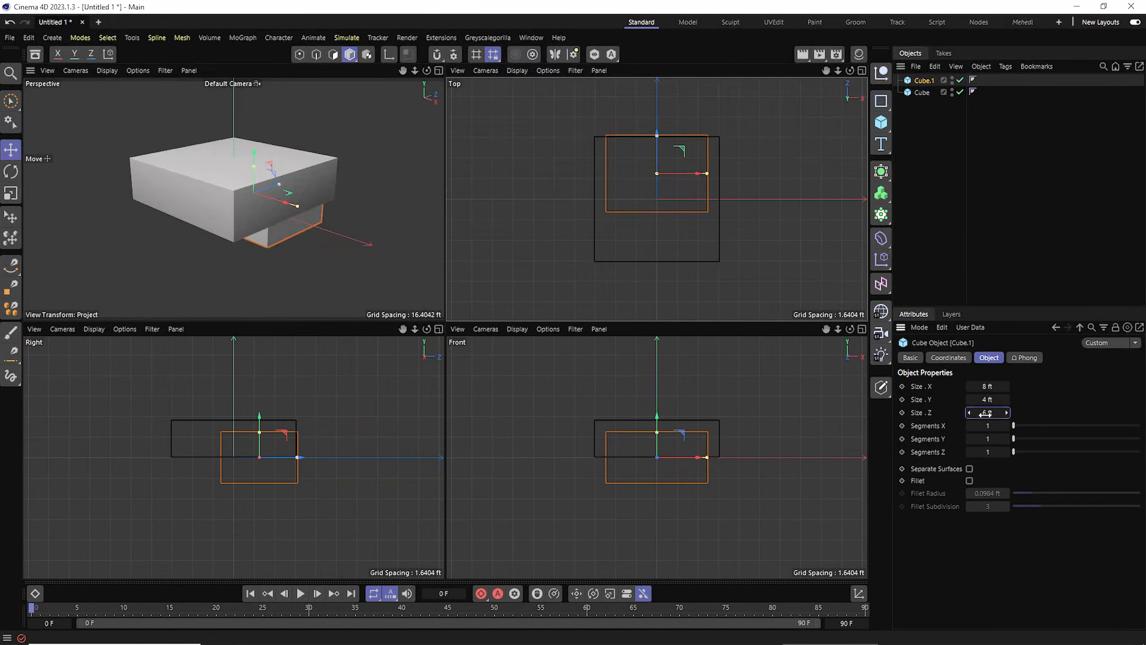
pyautogui.press('Return')
# Step: Raise the new cube through the base block's top and rear, and resize it to 7 ft in X and 8 ft in Z
pyautogui.moveTo(659, 137); pyautogui.dragTo(658, 150)
pyautogui.moveTo(253, 416); pyautogui.dragTo(256, 398)
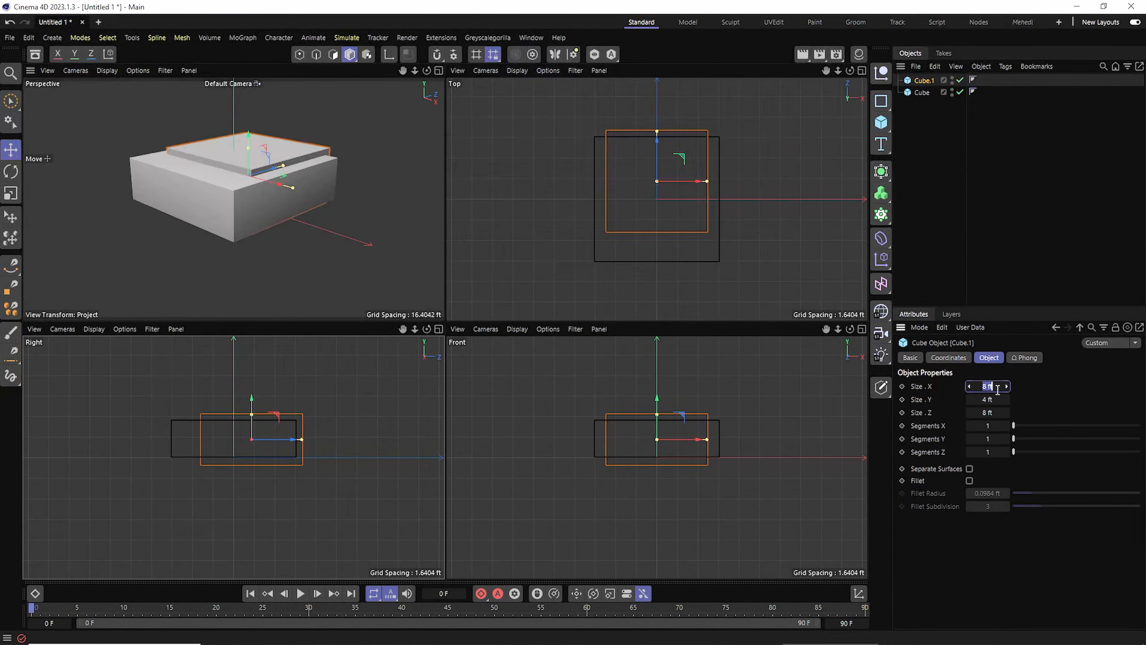
pyautogui.click(1073, 391)
pyautogui.write('7')
pyautogui.press('Return')
pyautogui.click(928, 153)
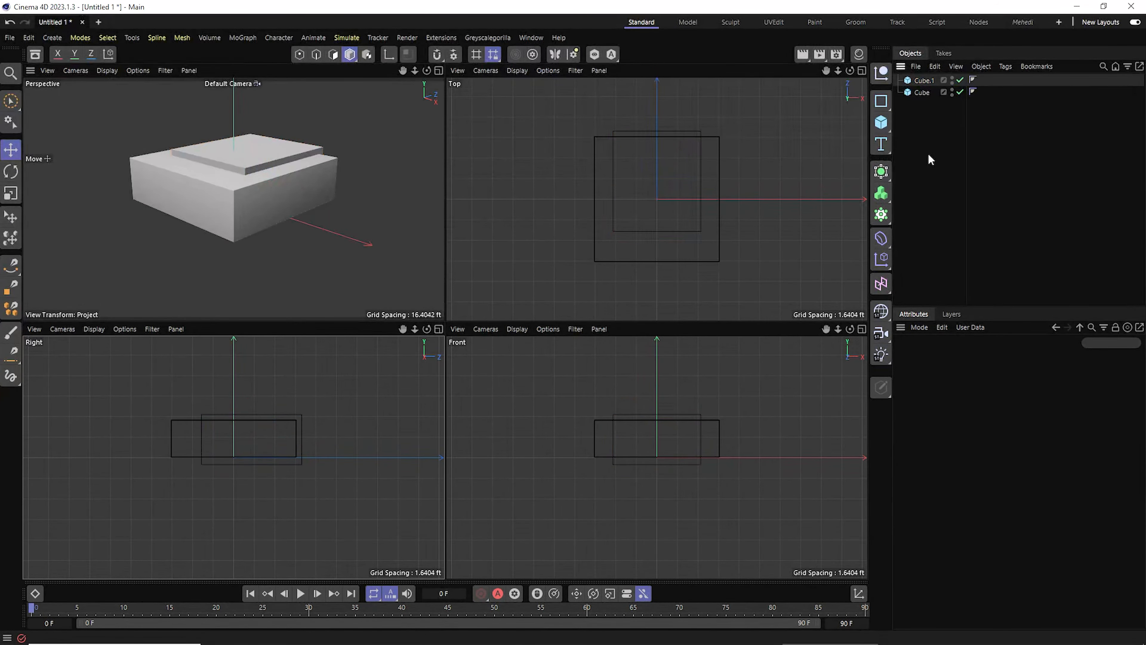
# Step: Subtract the smaller cube from the base block by placing both cubes in a new Boole object, and collapse its hierarchy
pyautogui.click(881, 172)
pyautogui.click(1004, 241)
pyautogui.click(925, 105)
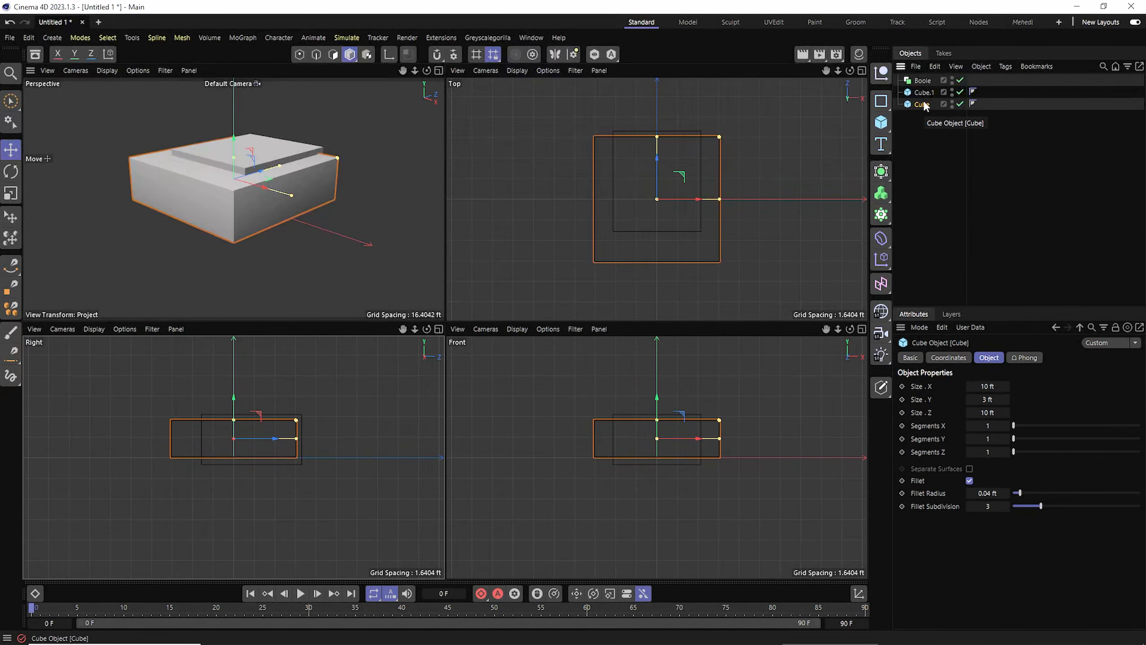
pyautogui.click(924, 93)
pyautogui.keyDown('shift'); pyautogui.click(923, 92); pyautogui.keyUp('shift')
pyautogui.moveTo(923, 93); pyautogui.dragTo(924, 80)
pyautogui.click(438, 70)
pyautogui.keyDown('alt'); pyautogui.moveTo(660, 153); pyautogui.dragTo(640, 167); pyautogui.keyUp('alt')
pyautogui.keyDown('alt'); pyautogui.moveTo(640, 167); pyautogui.dragTo(674, 188, button='middle'); pyautogui.keyUp('alt')
pyautogui.click(897, 120)
pyautogui.click(899, 80)
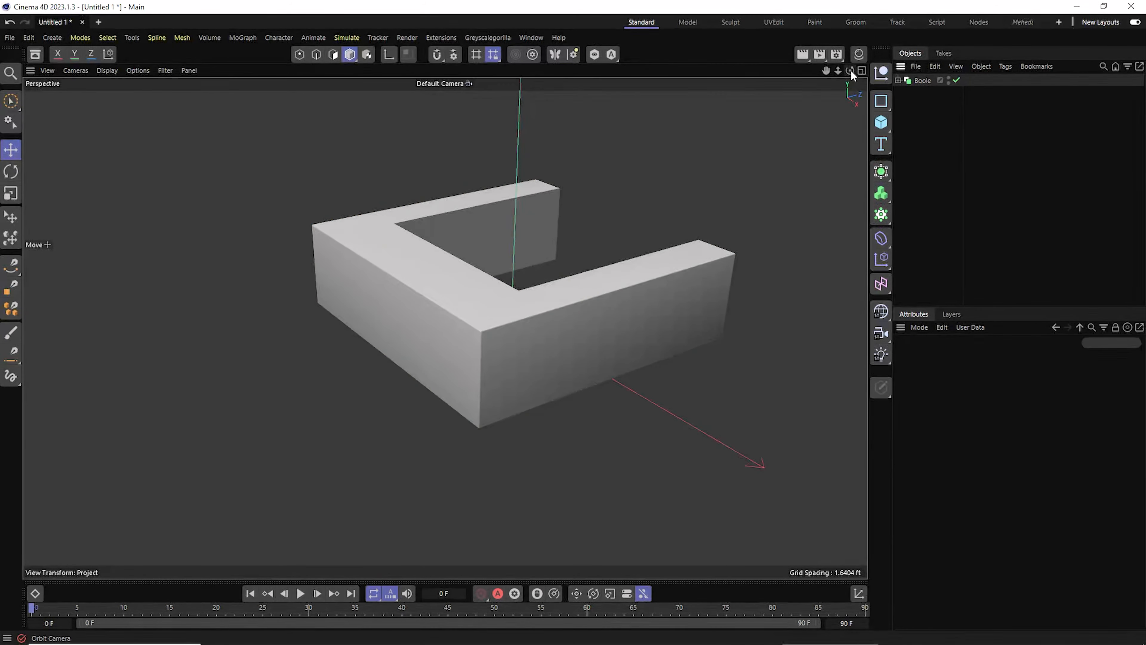
# Step: Add a cylinder with a radius of 0.5 ft and a height of 10 ft
pyautogui.moveTo(850, 72); pyautogui.dragTo(849, 69)
pyautogui.click(862, 71)
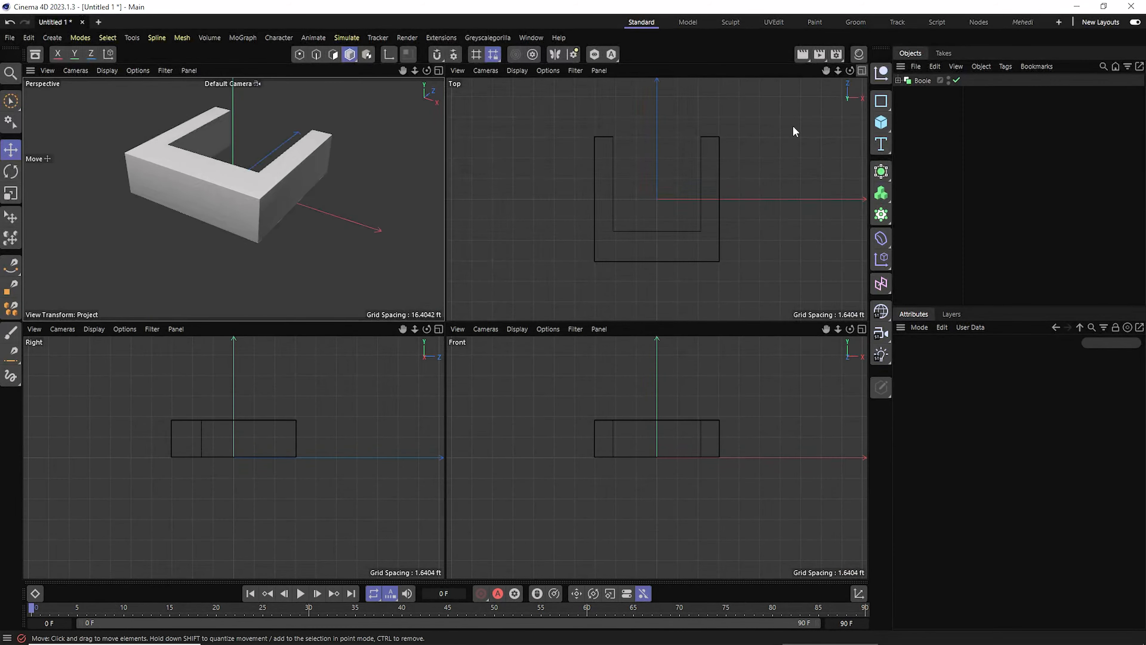
pyautogui.click(883, 125)
pyautogui.click(996, 144)
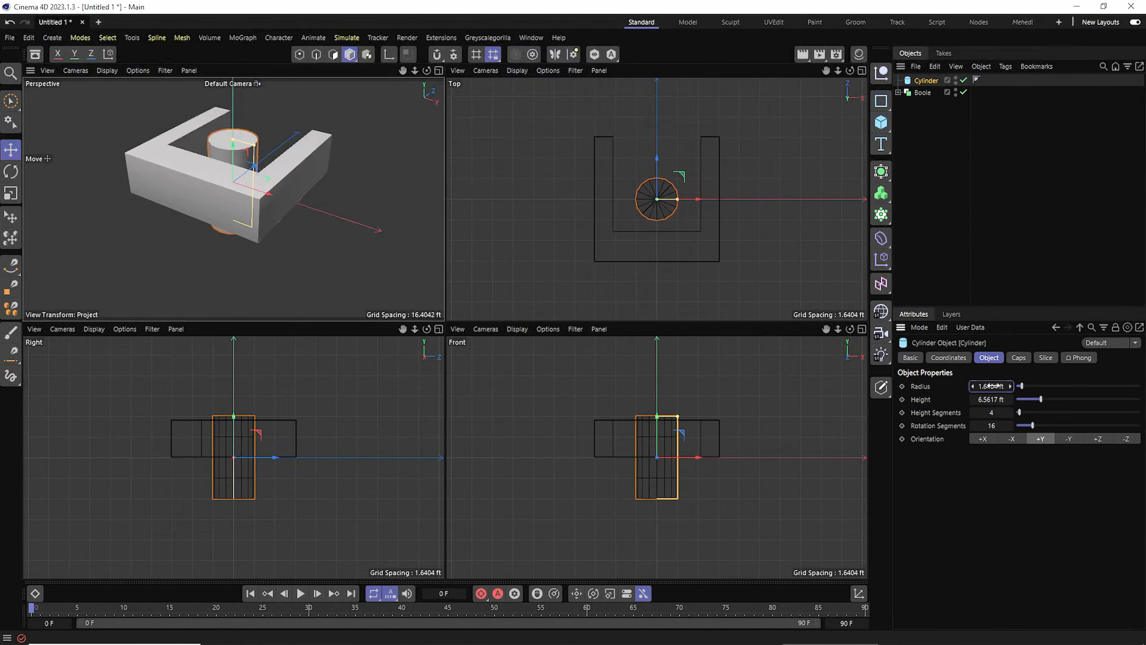
pyautogui.write('0.5')
pyautogui.press('Return')
pyautogui.click(999, 401)
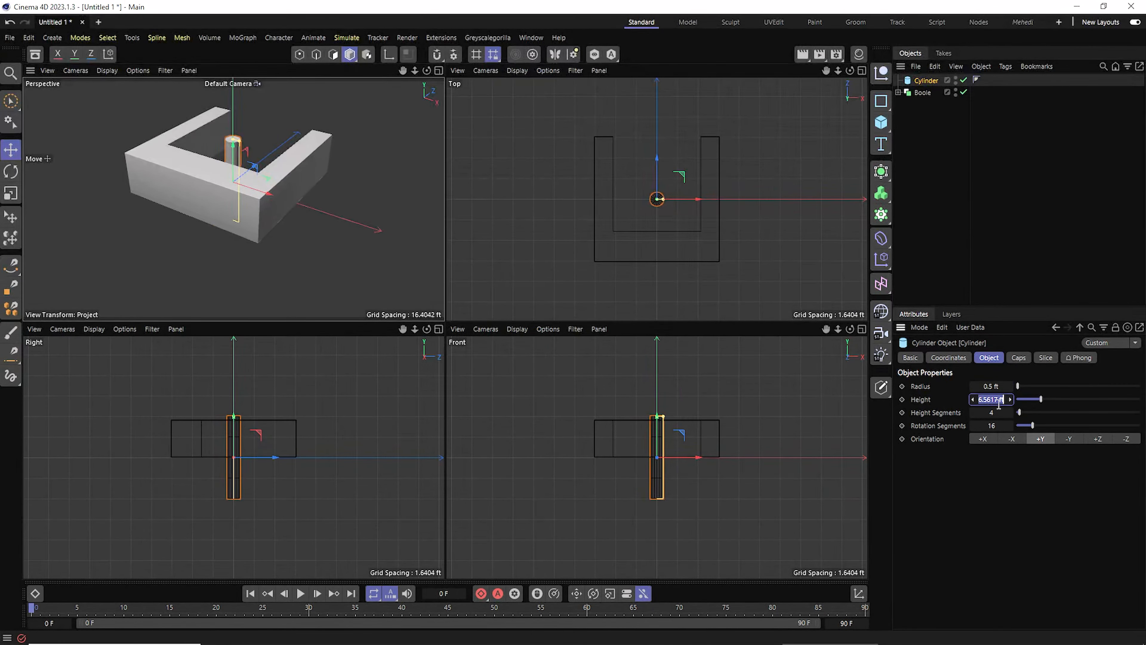
pyautogui.press('Return')
# Step: Set the cylinder to 1 height segment and 6 rotation segments
pyautogui.click(992, 412)
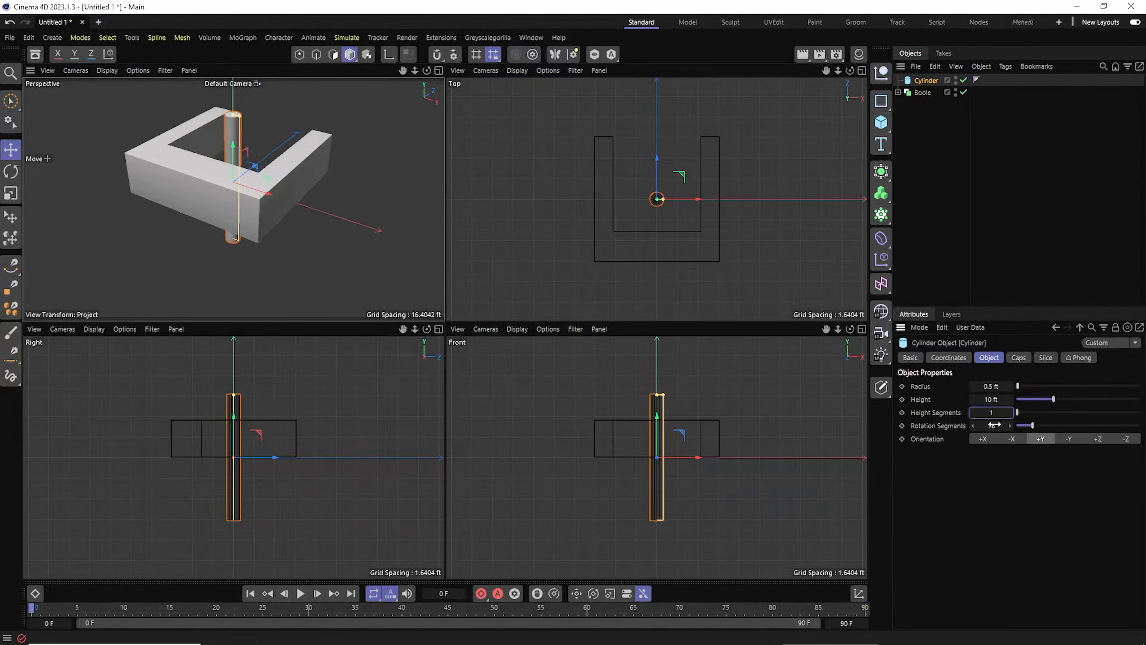
pyautogui.click(995, 425)
pyautogui.write('5')
pyautogui.press('Return')
pyautogui.scroll(5, 660, 195)
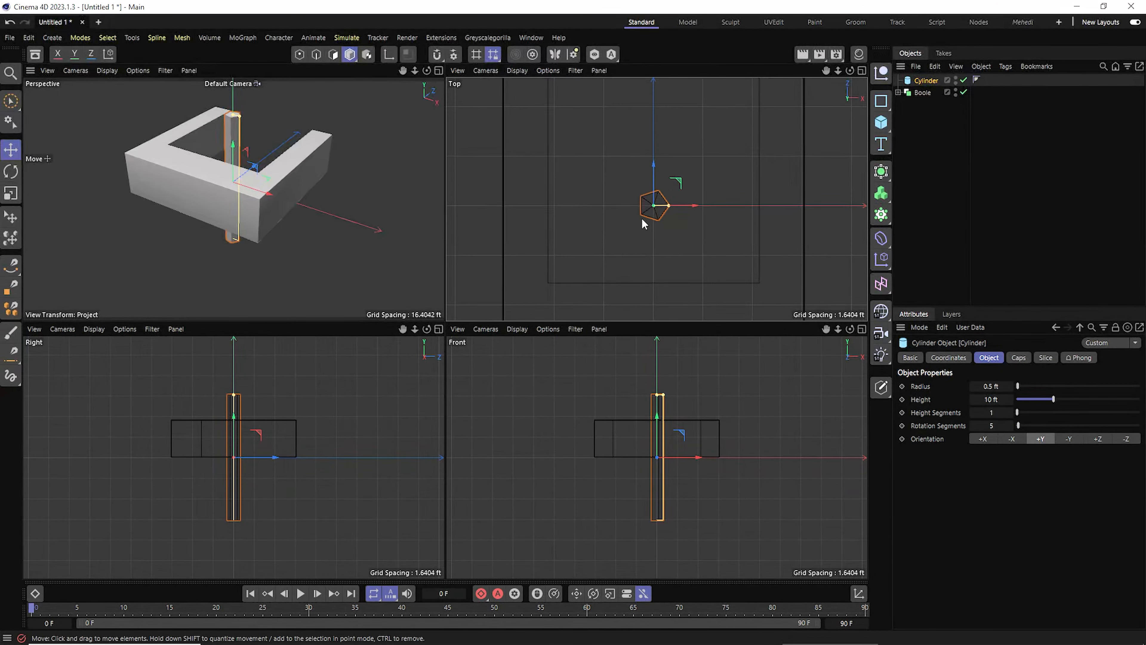
pyautogui.click(1010, 425)
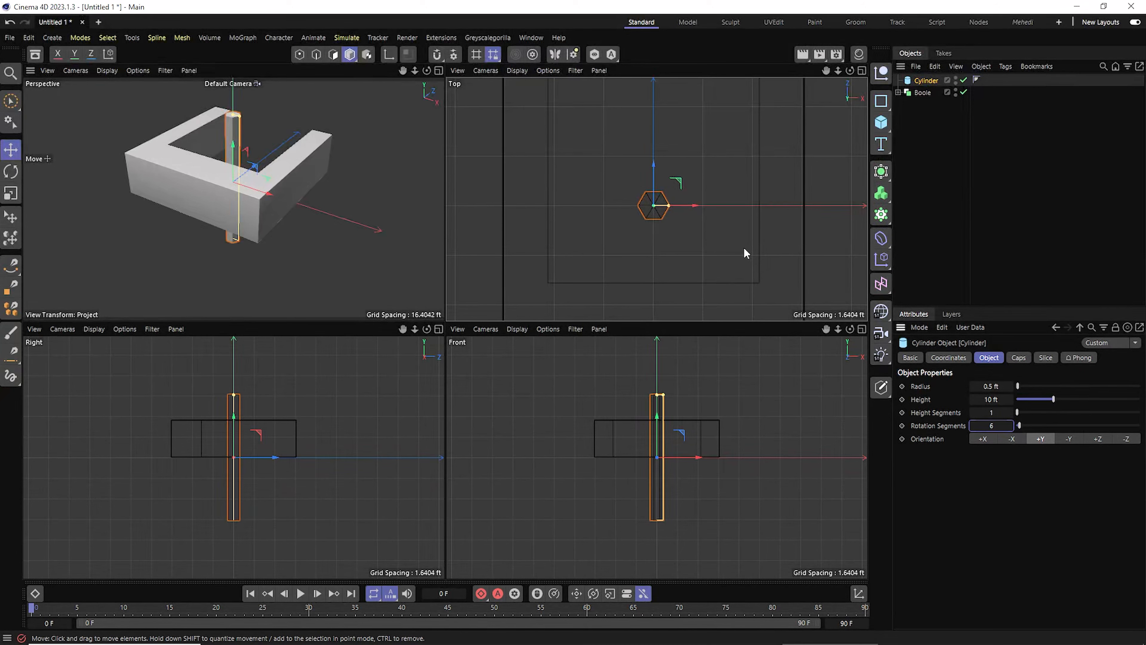
pyautogui.scroll(-5, 746, 253)
# Step: Add a Cloner object and make the cylinder its child
pyautogui.click(881, 215)
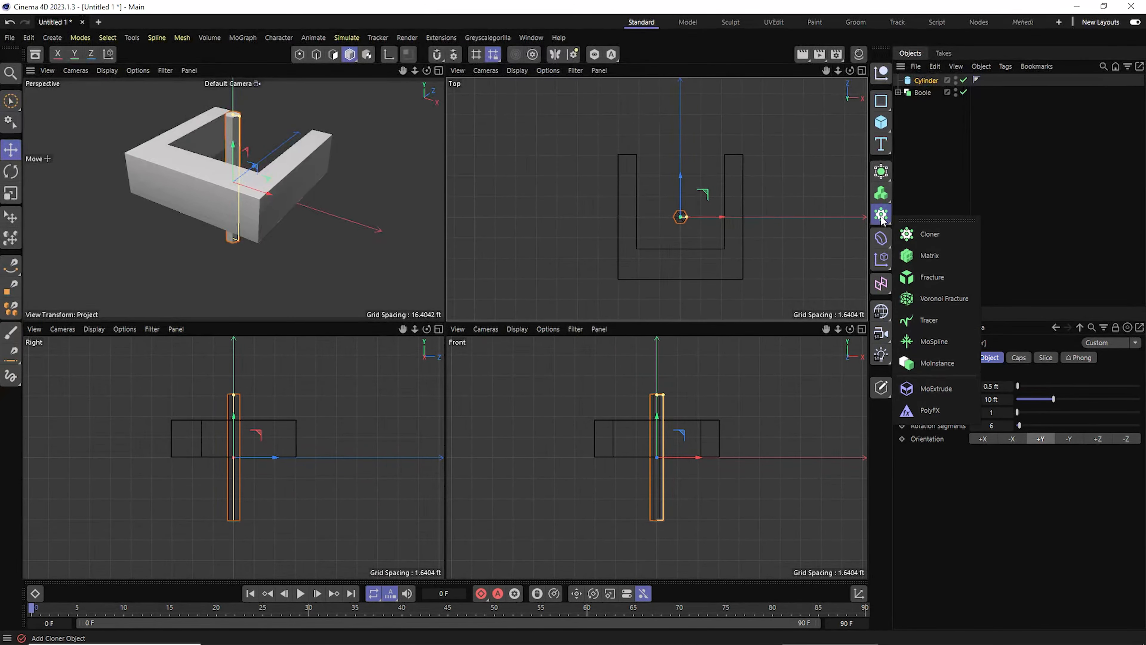
pyautogui.keyDown('alt'); pyautogui.click(930, 234); pyautogui.keyUp('alt')
pyautogui.click(929, 92)
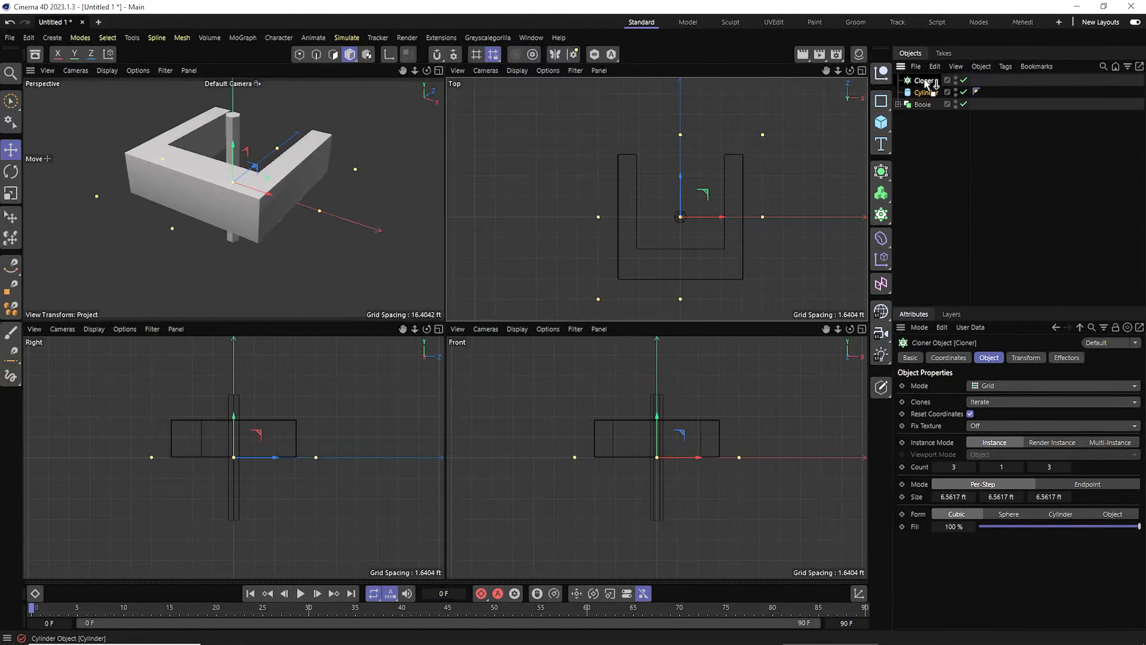
pyautogui.click(924, 82)
# Step: Set the cloner's grid count to 2, 1, 2 and its per-step size to 7 ft, 0 ft, 7 ft
pyautogui.click(936, 467)
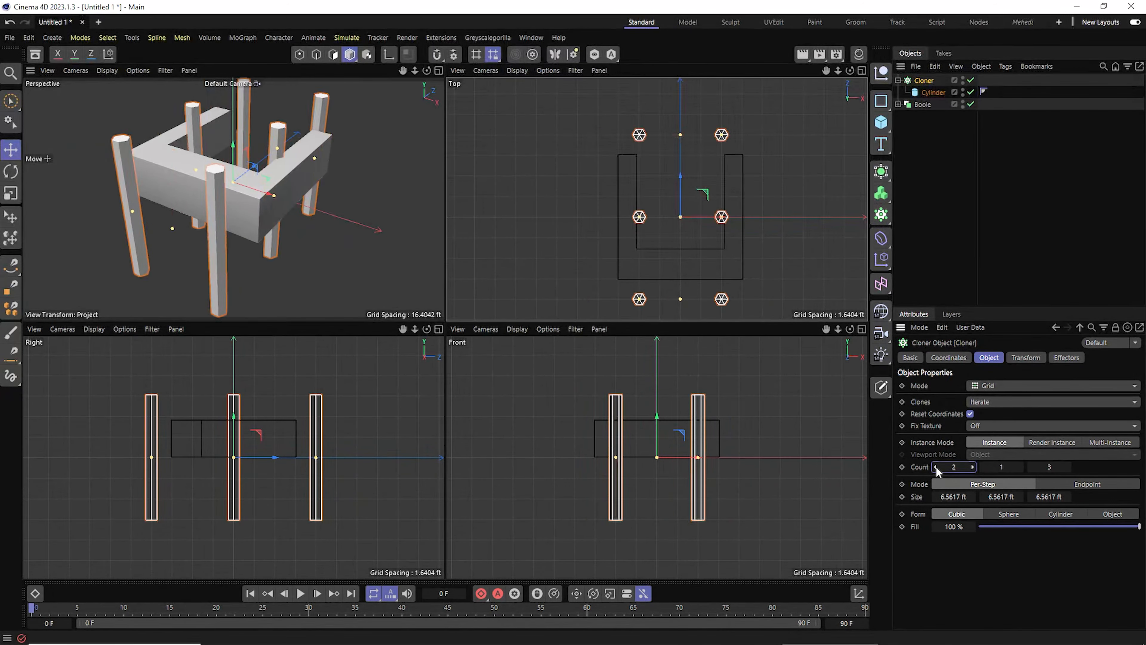
pyautogui.click(1030, 467)
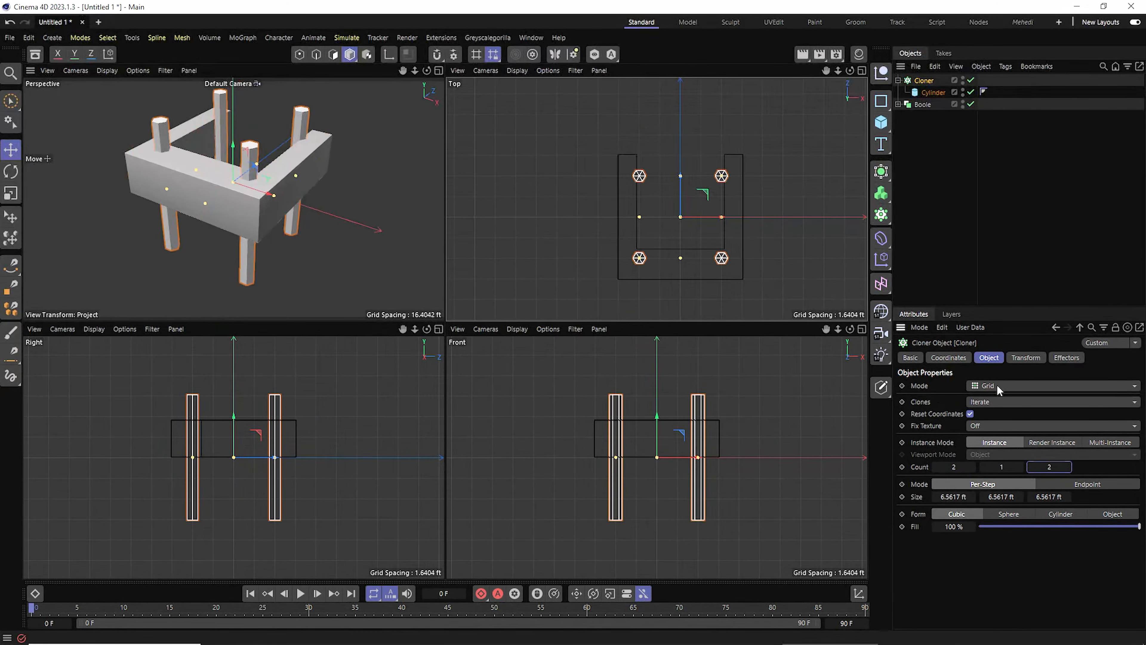
pyautogui.doubleClick(954, 497)
pyautogui.write('7')
pyautogui.press('Tab')
pyautogui.write('0')
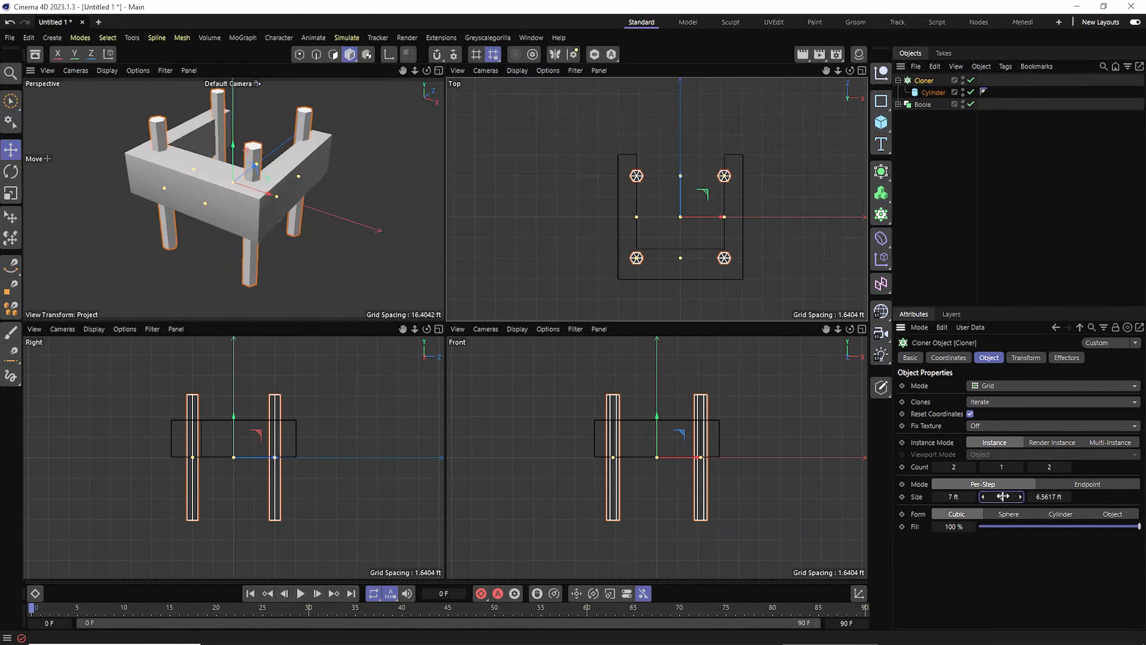
pyautogui.press('Return')
pyautogui.write('7')
pyautogui.press('Return')
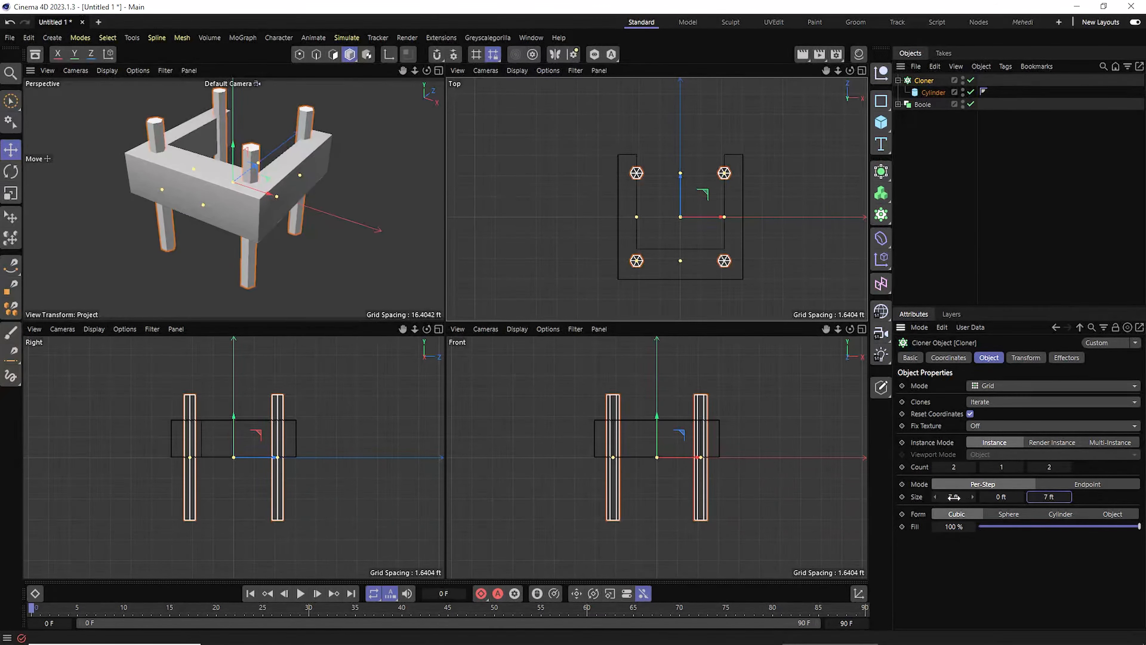
# Step: Widen the cloner's X size to 8.5 ft and keep its Z size at 7 ft, so the posts sit over the U-shaped walls
pyautogui.moveTo(954, 497); pyautogui.dragTo(956, 496)
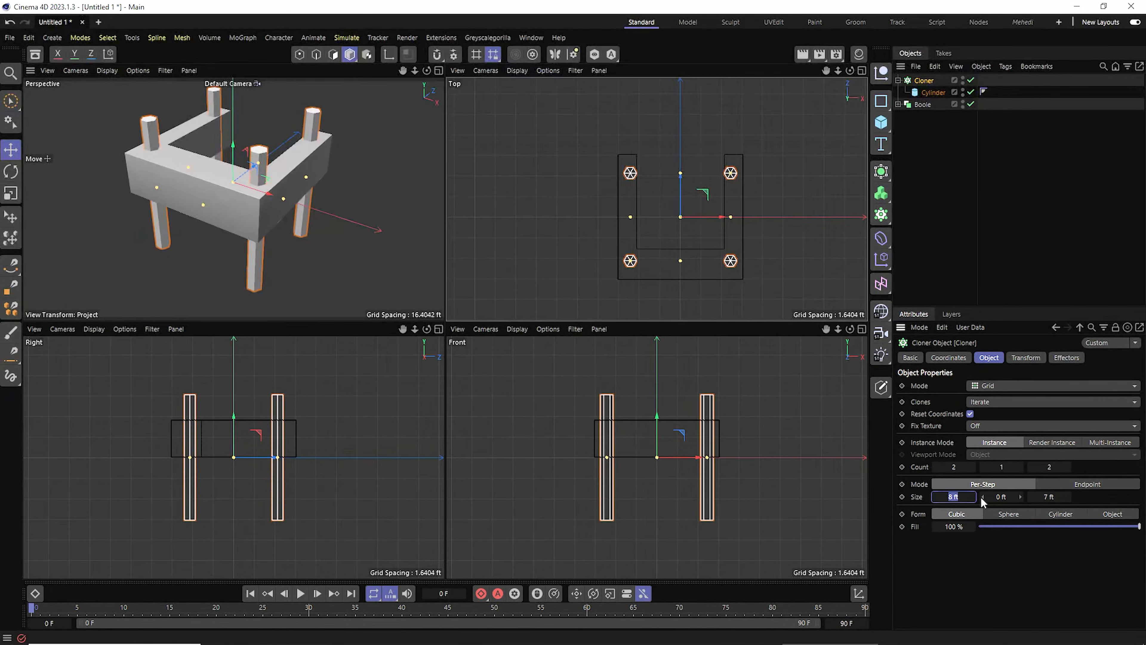
pyautogui.write('5')
pyautogui.press('Return')
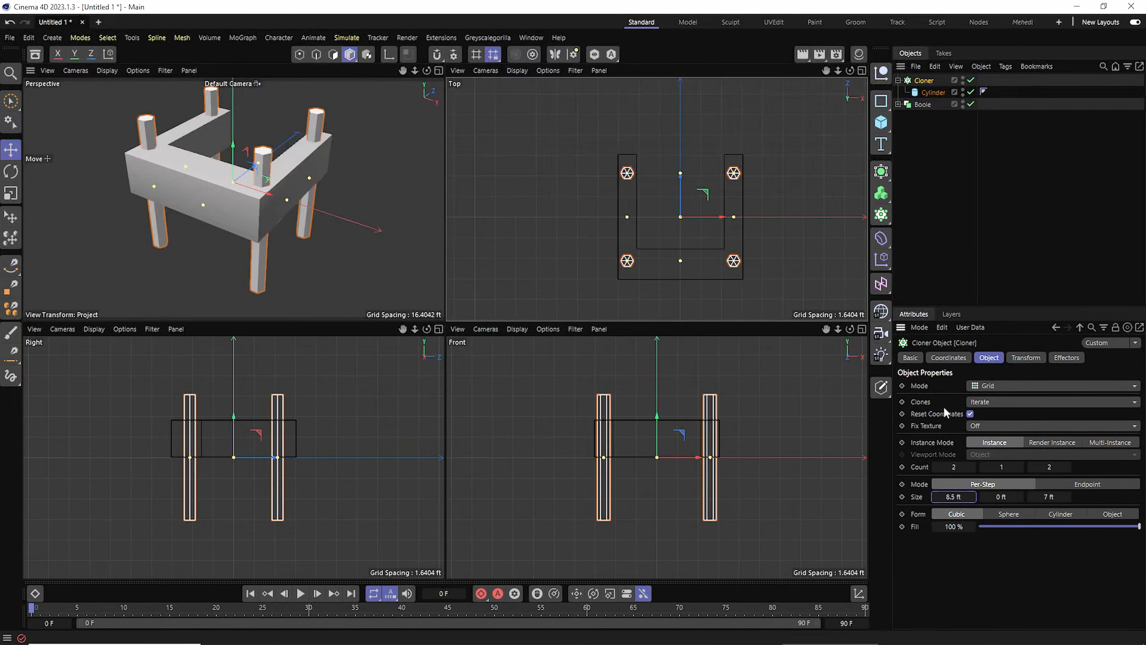
pyautogui.moveTo(1049, 496); pyautogui.dragTo(1056, 497)
pyautogui.click(1051, 497)
pyautogui.write('7')
pyautogui.press('Return')
pyautogui.scroll(2, 733, 208)
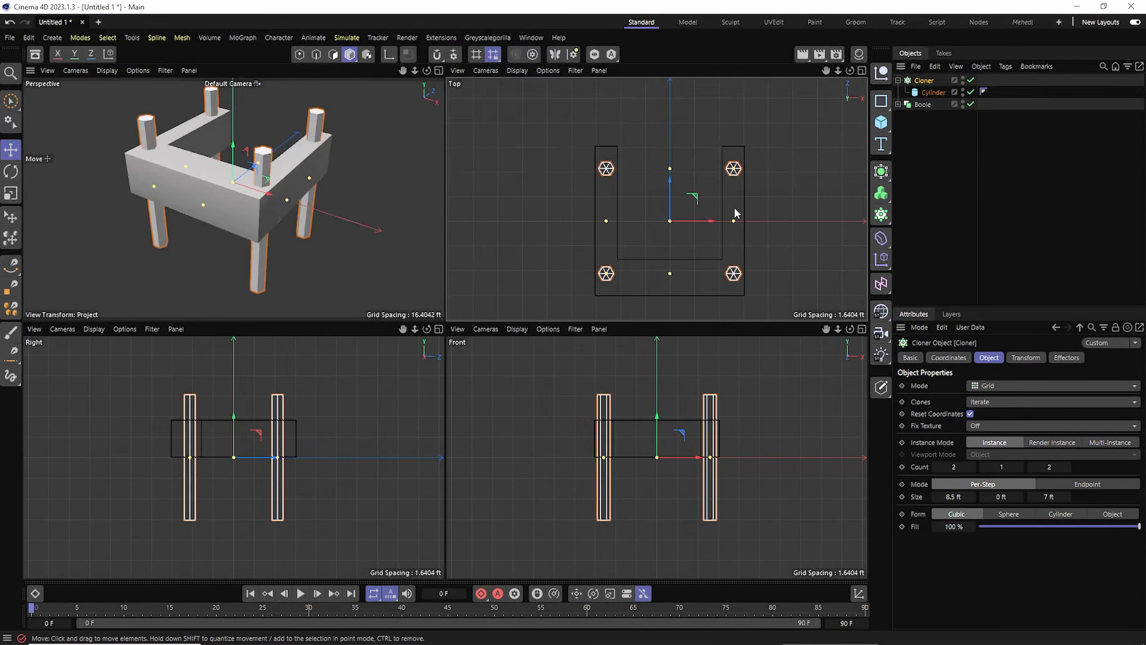
# Step: Raise the cloner vertically until the lower ends of the posts align with the underside of the base
pyautogui.click(898, 80)
pyautogui.moveTo(657, 416); pyautogui.dragTo(659, 349)
pyautogui.moveTo(826, 329); pyautogui.dragTo(829, 365)
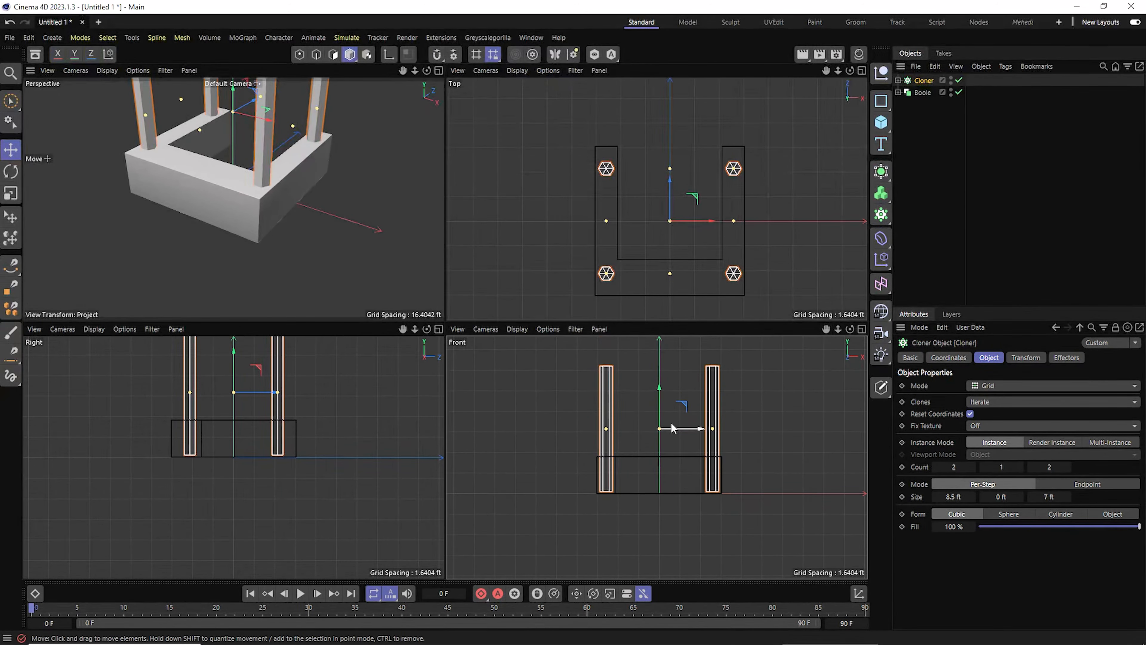
pyautogui.moveTo(661, 388); pyautogui.dragTo(661, 388)
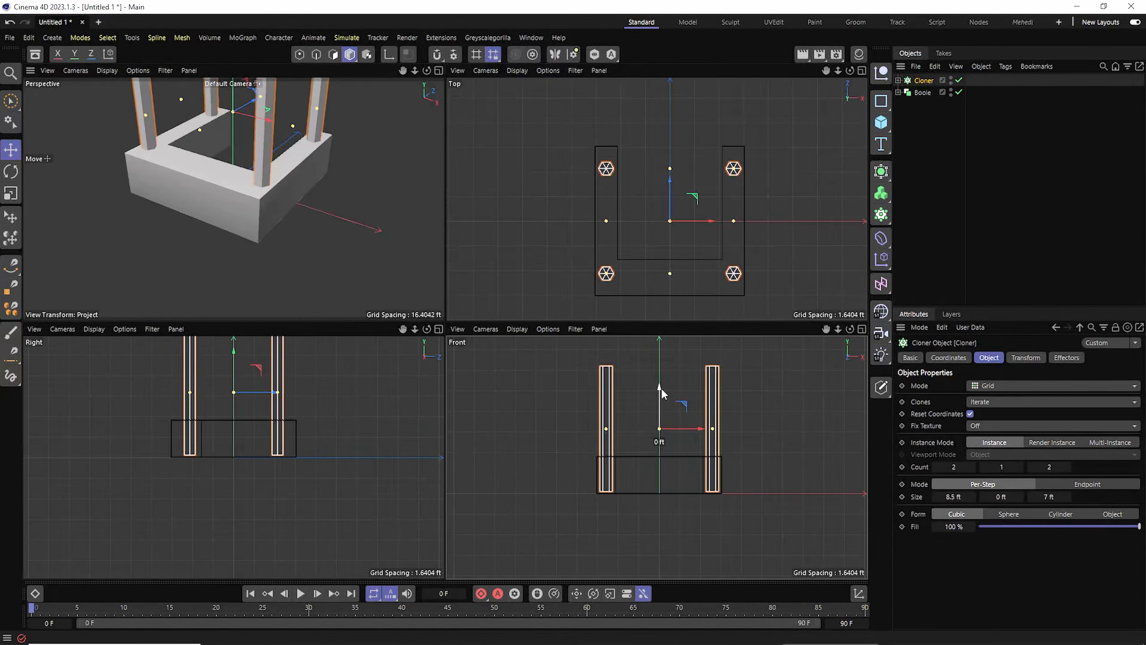
# Step: Convert the cloner to editable objects and rename the resulting group as Stand
pyautogui.press('c')
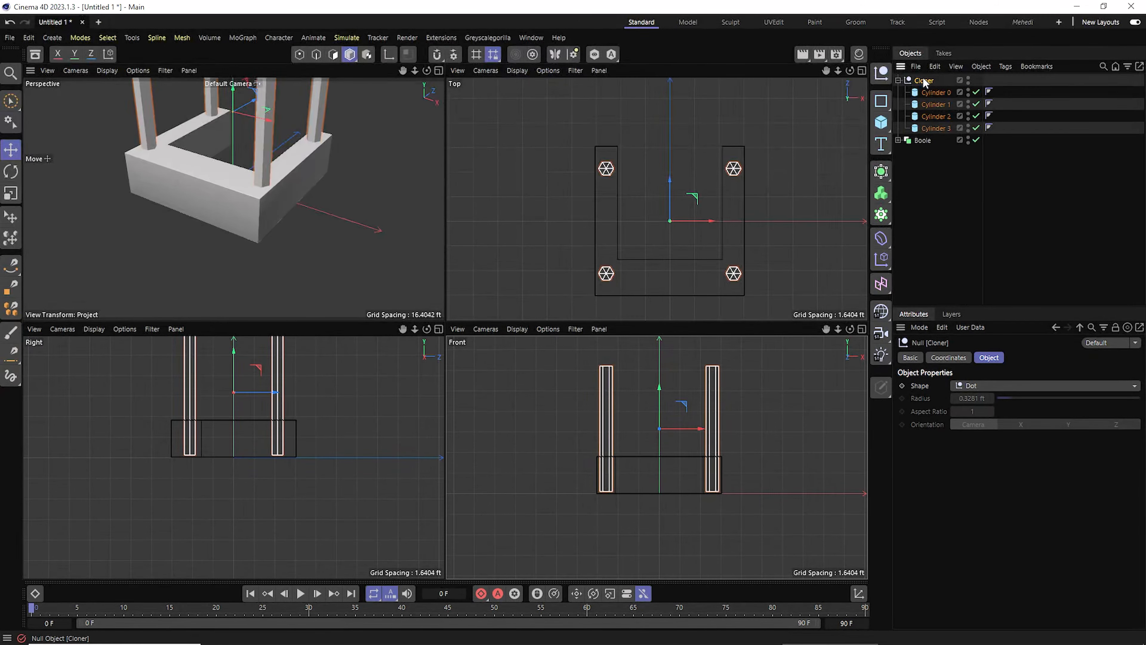
pyautogui.doubleClick(926, 80)
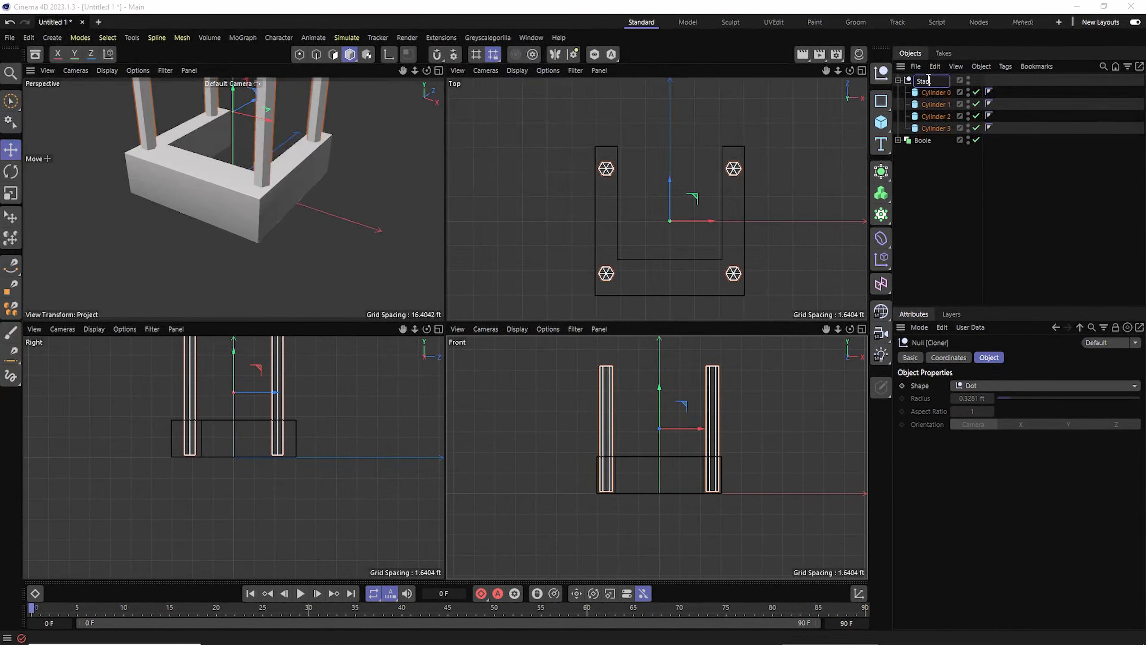
pyautogui.click(925, 209)
# Step: Set the height of the two rear posts, Cylinder 2 and Cylinder 3, to 9 ft
pyautogui.moveTo(402, 331); pyautogui.dragTo(402, 375)
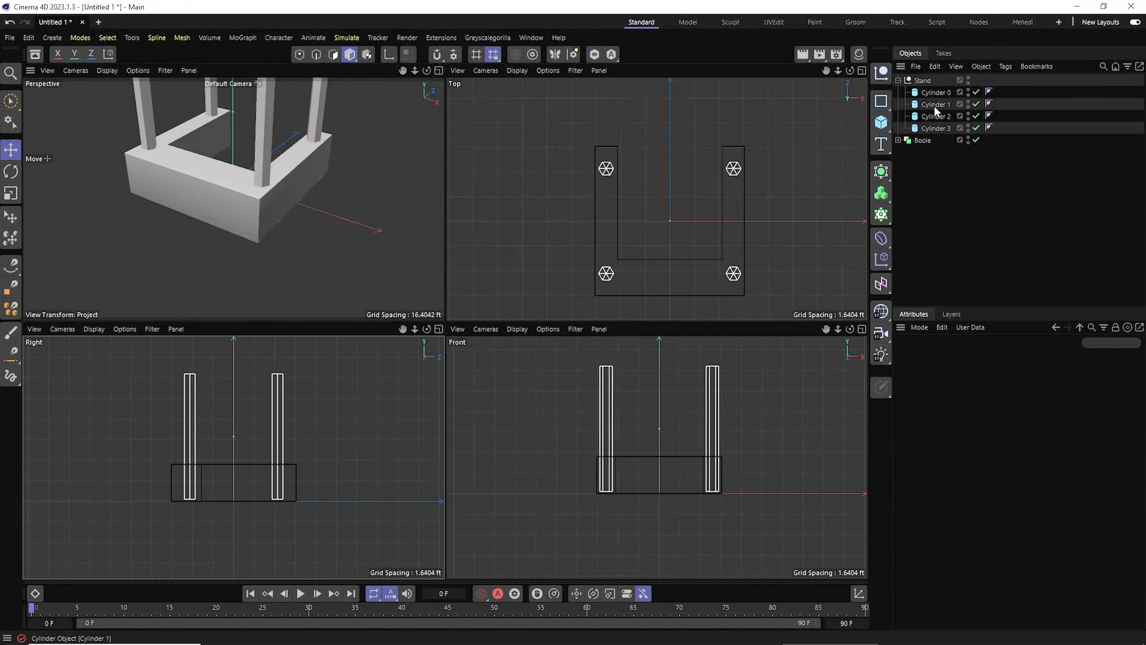
pyautogui.click(941, 125)
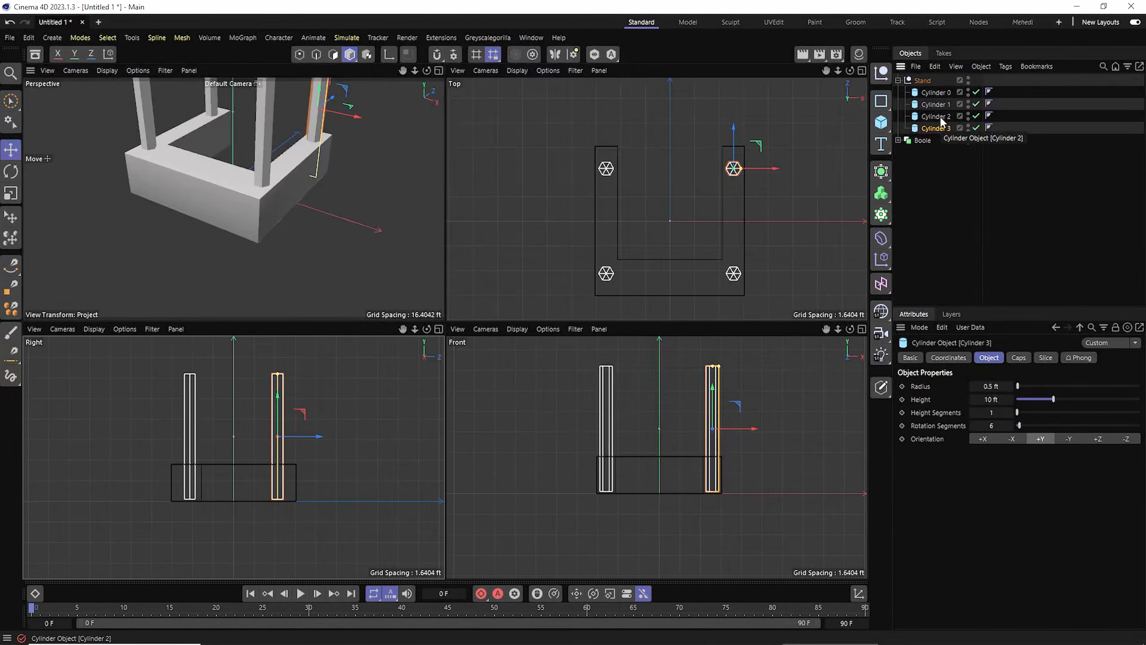
pyautogui.click(942, 118)
pyautogui.keyDown('ctrl'); pyautogui.click(942, 129); pyautogui.keyUp('ctrl')
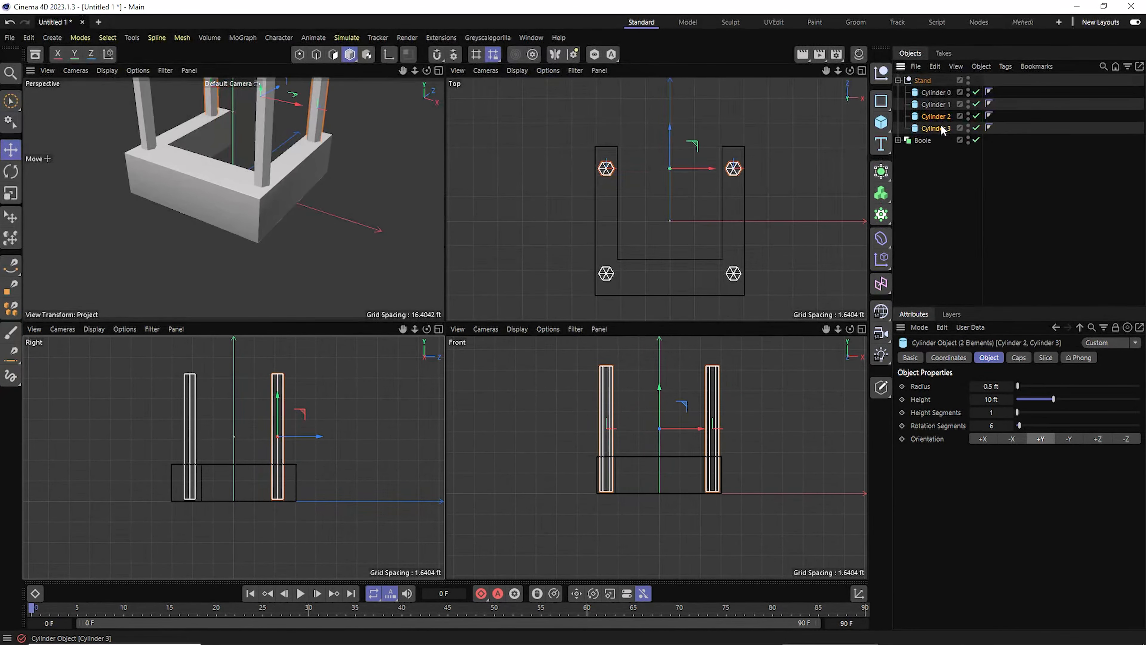
pyautogui.click(995, 399)
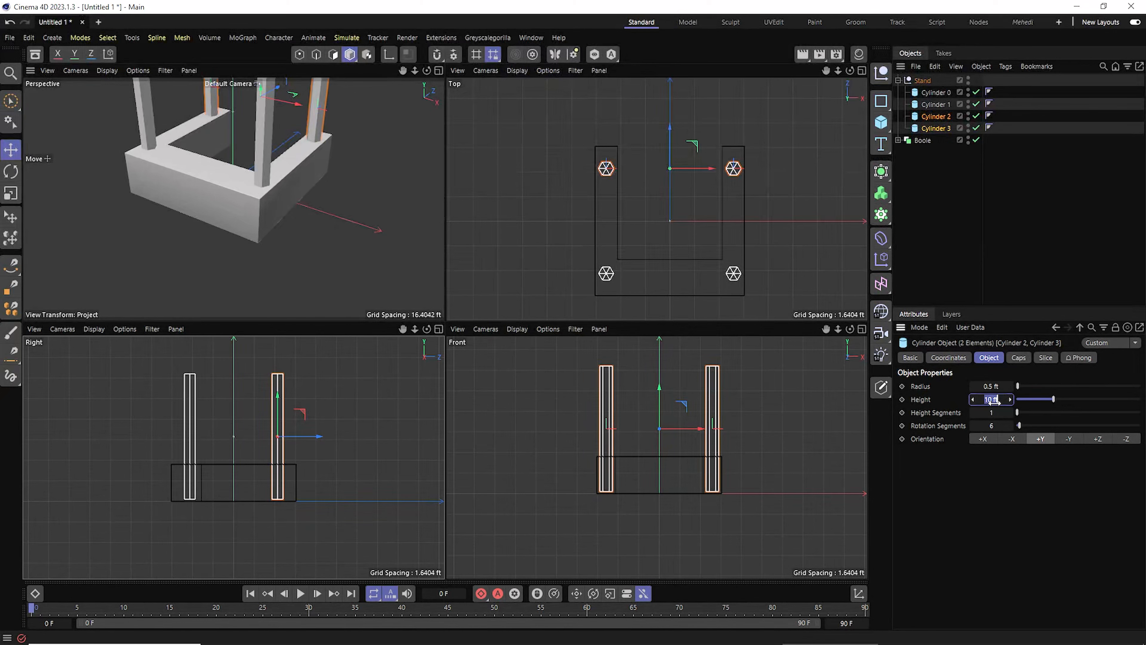
pyautogui.press('Return')
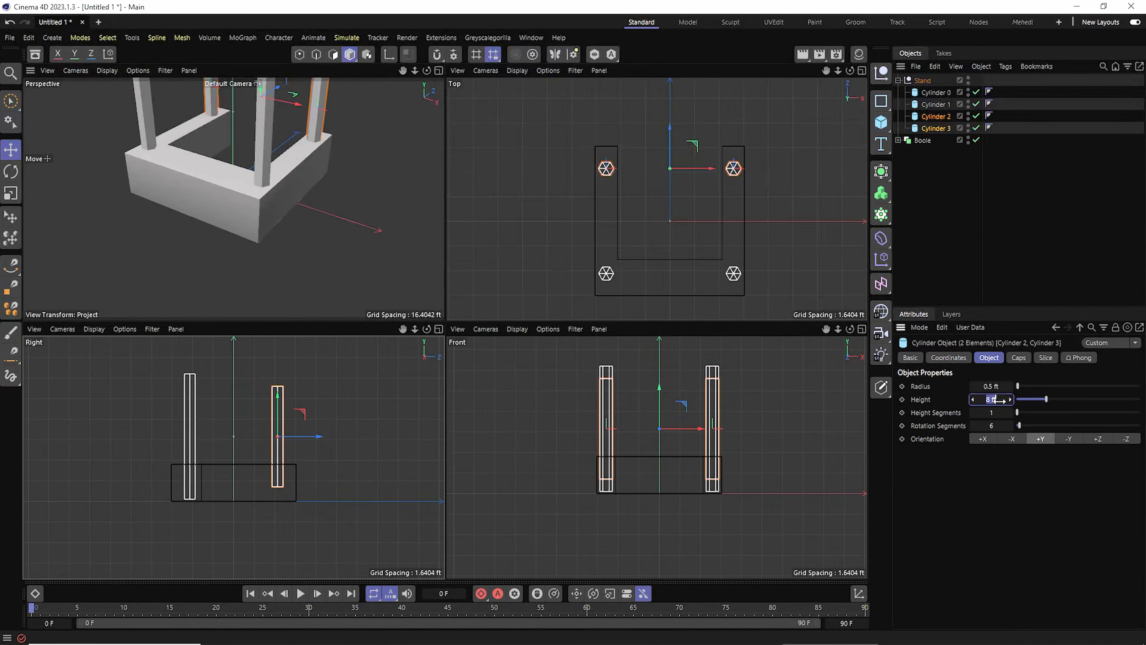
pyautogui.press('Return')
# Step: Lower the two rear posts along Y until their lower ends align with the underside of the base
pyautogui.scroll(3, 246, 447)
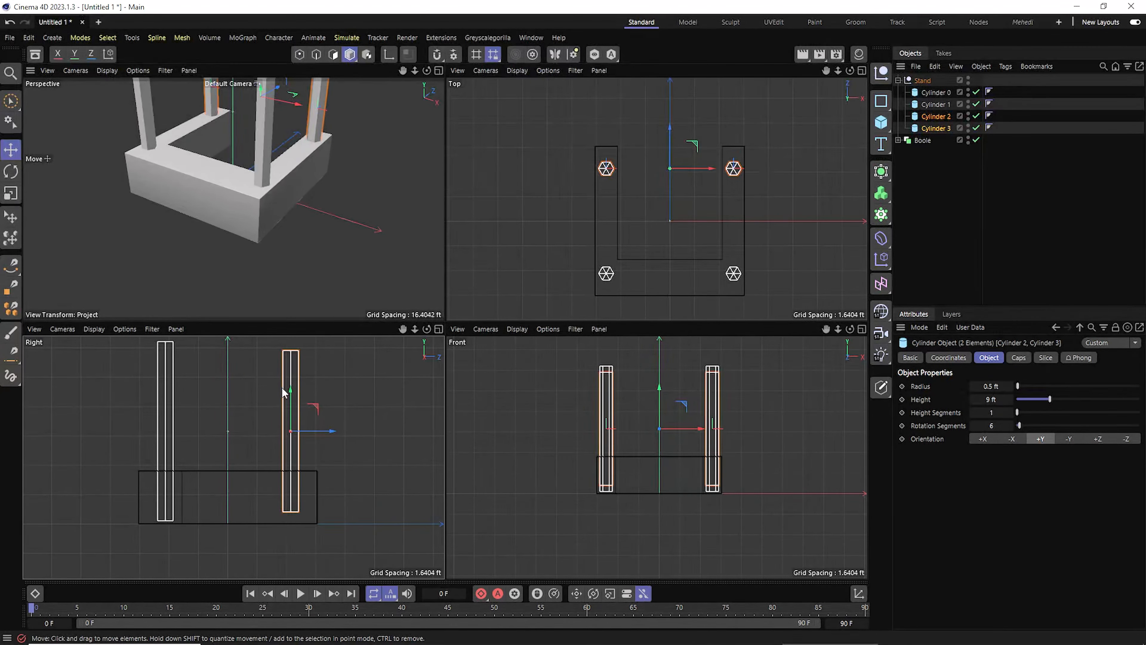
pyautogui.moveTo(289, 394); pyautogui.dragTo(290, 407)
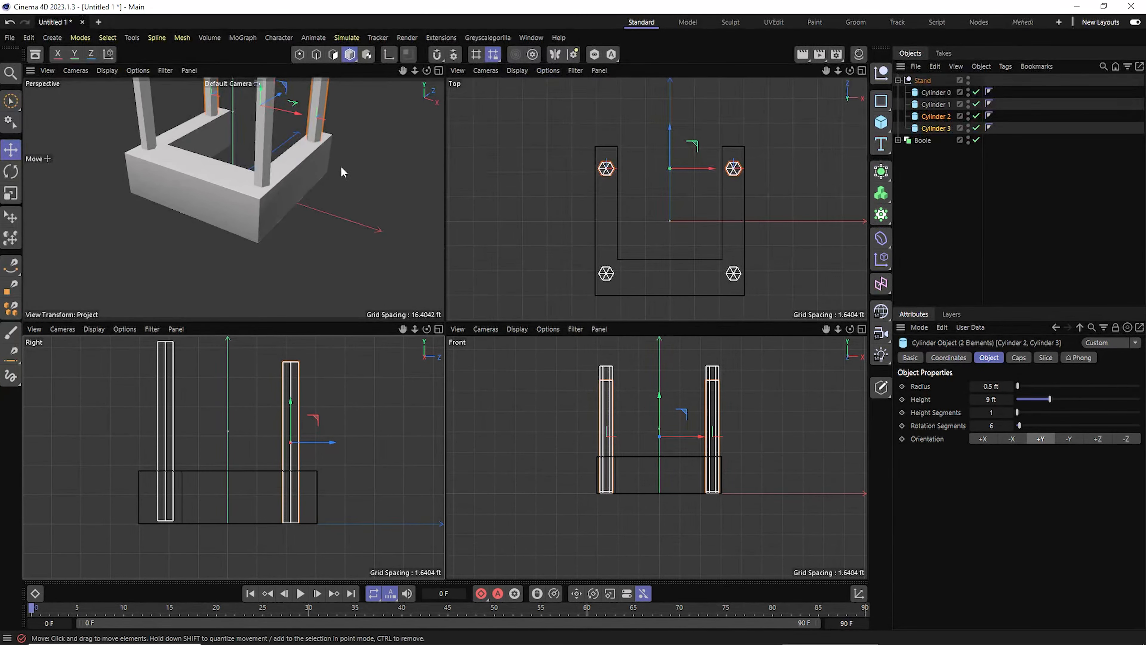
pyautogui.moveTo(403, 71); pyautogui.dragTo(424, 163)
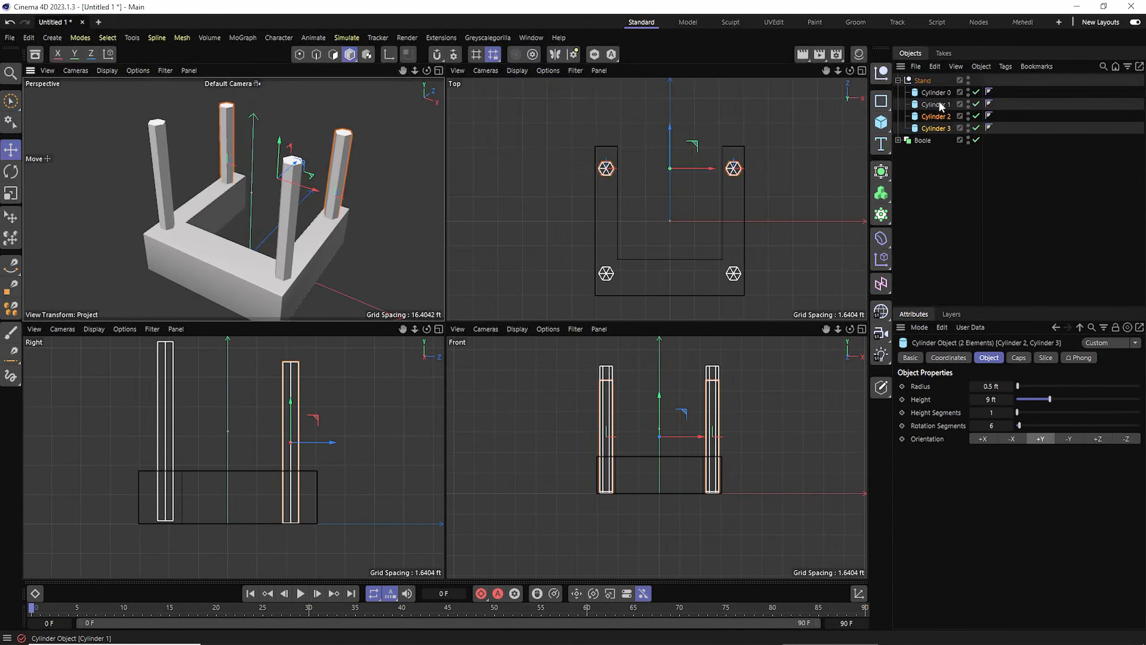
# Step: Convert the four post cylinders in the Stand group to editable polygon objects
pyautogui.click(931, 94)
pyautogui.keyDown('shift'); pyautogui.click(930, 128); pyautogui.keyUp('shift')
pyautogui.click(884, 388)
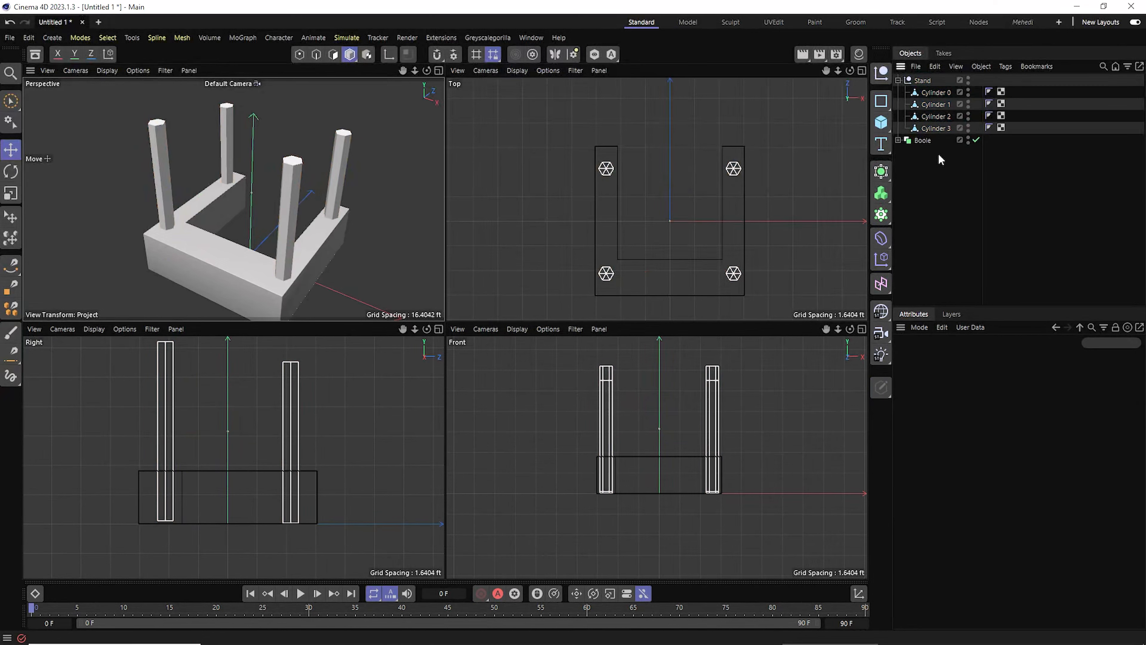
# Step: Put Cylinder 0 into polygon editing with its shading lines shown, viewing its upper end up close
pyautogui.click(935, 92)
pyautogui.scroll(5, 168, 140)
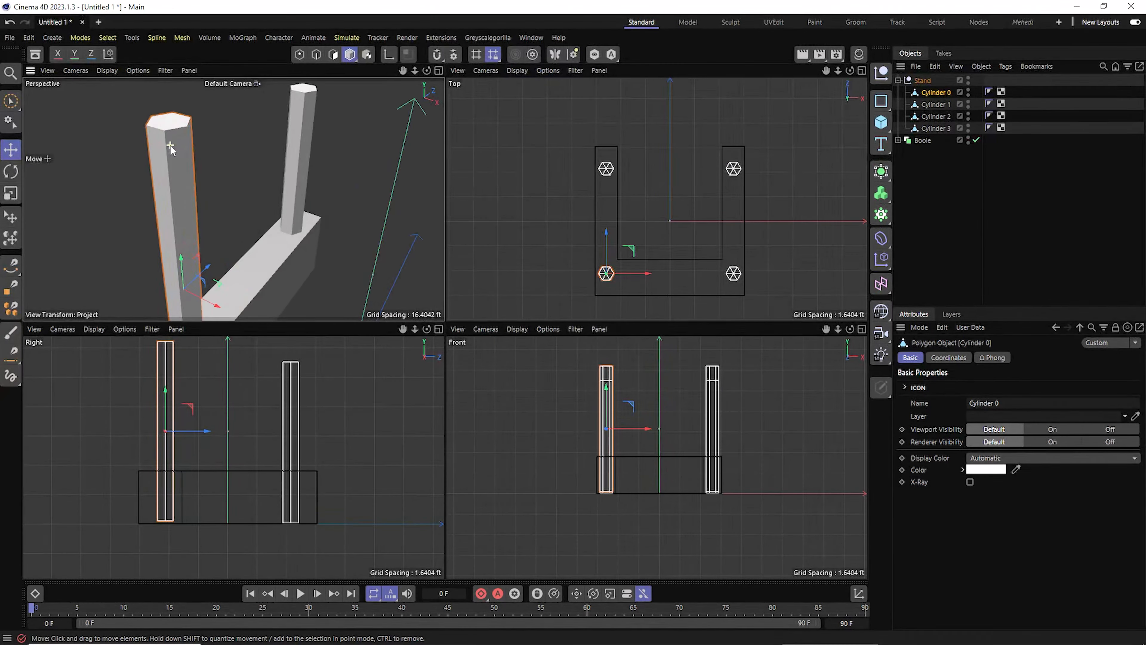
pyautogui.moveTo(427, 71); pyautogui.dragTo(374, 138)
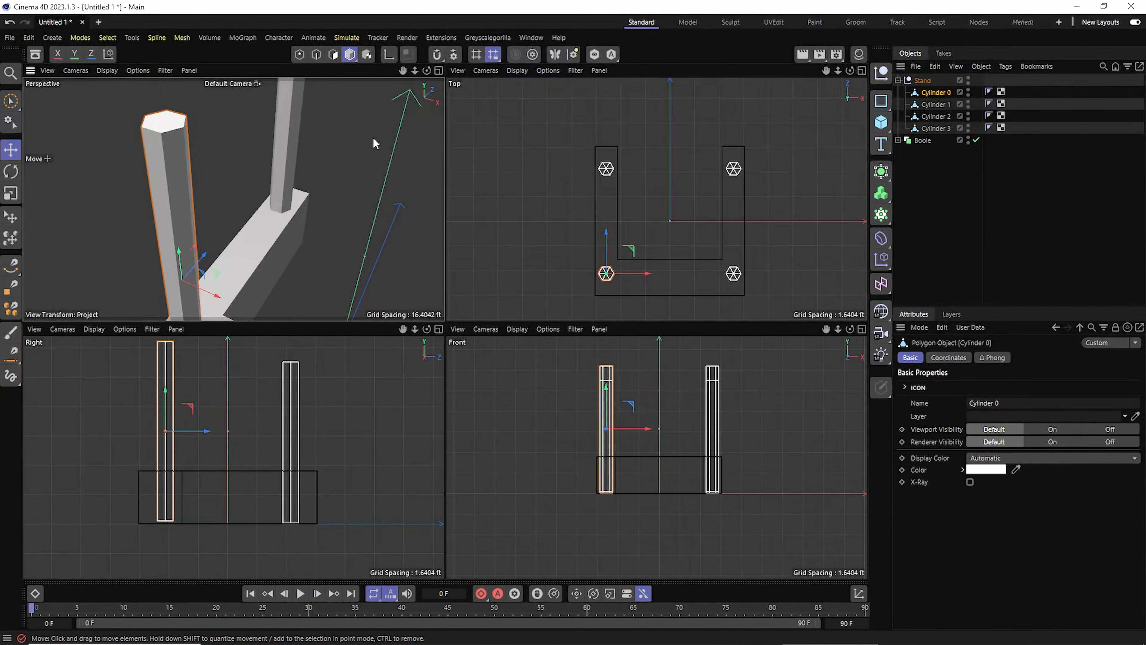
pyautogui.press('n')
pyautogui.press('b')
pyautogui.click(333, 54)
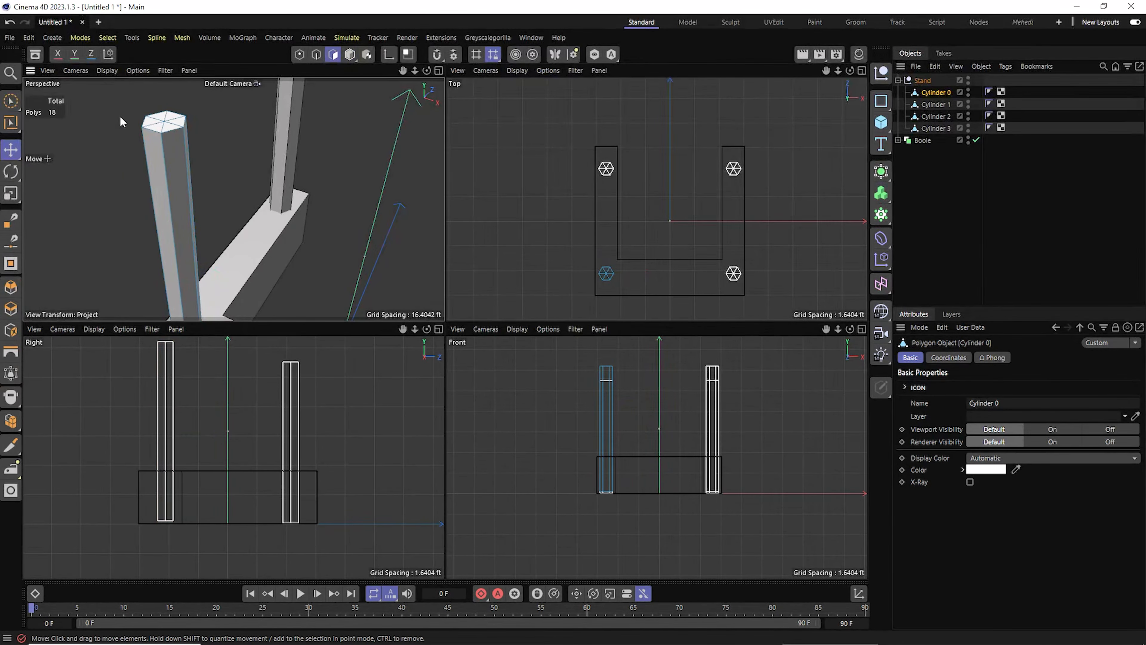
# Step: Brush-select the three rear-half polygons of the top cap on Cylinder 0
pyautogui.click(10, 102)
pyautogui.click(72, 113)
pyautogui.click(178, 123)
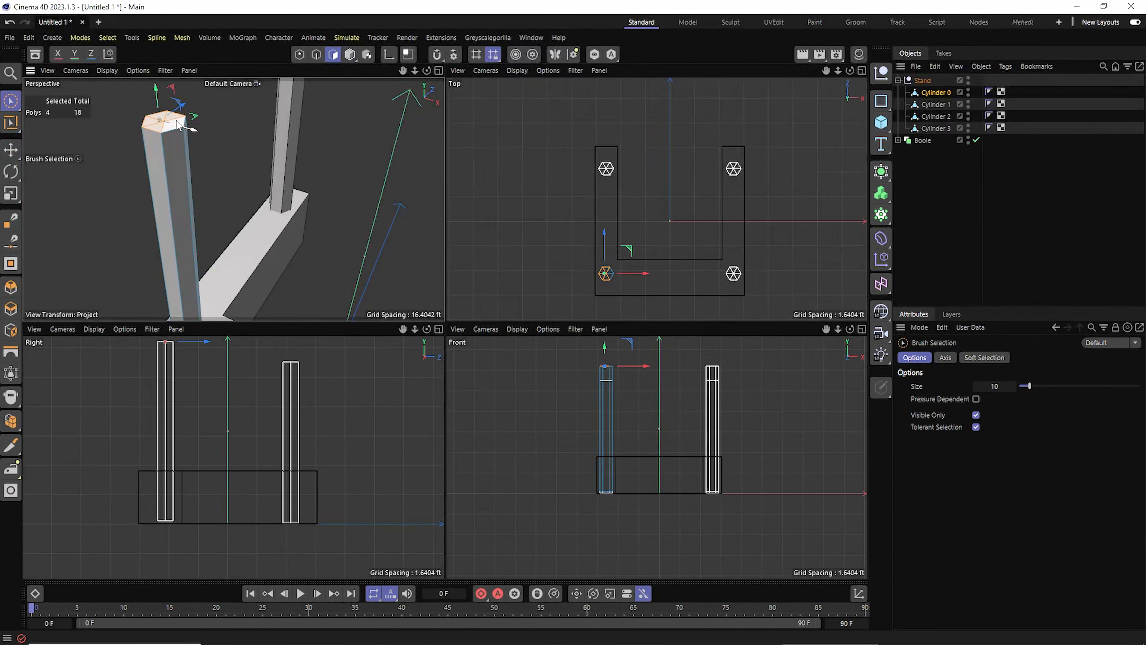
pyautogui.scroll(3, 177, 124)
pyautogui.scroll(4, 605, 294)
pyautogui.click(687, 245)
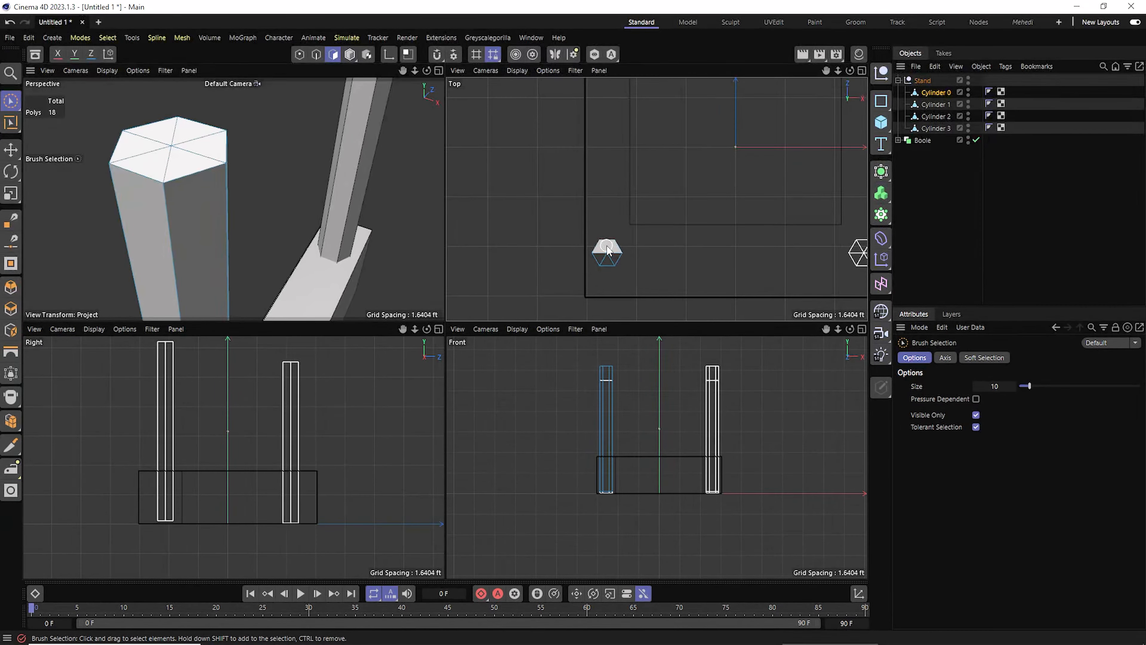
pyautogui.click(607, 246)
pyautogui.scroll(-2, 702, 197)
pyautogui.keyDown('alt'); pyautogui.moveTo(830, 102); pyautogui.dragTo(777, 140, button='middle'); pyautogui.keyUp('alt')
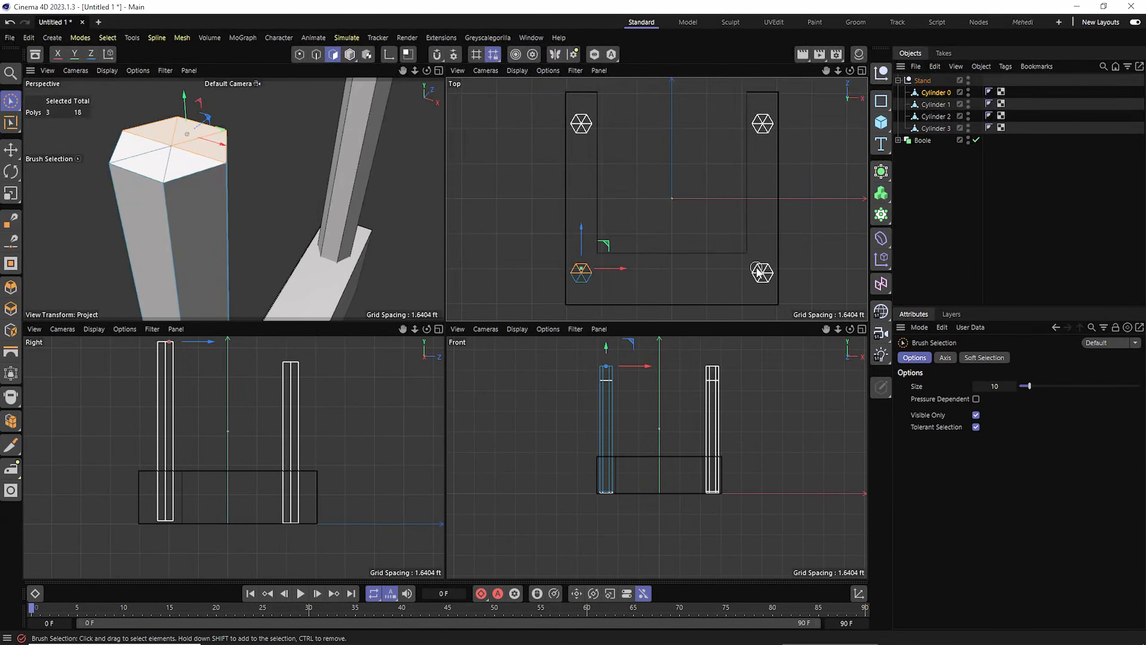
# Step: Include all four cylinders in the editing and add the three rear-half top cap polygons of the other posts to the selection
pyautogui.keyDown('shift'); pyautogui.click(936, 128); pyautogui.keyUp('shift')
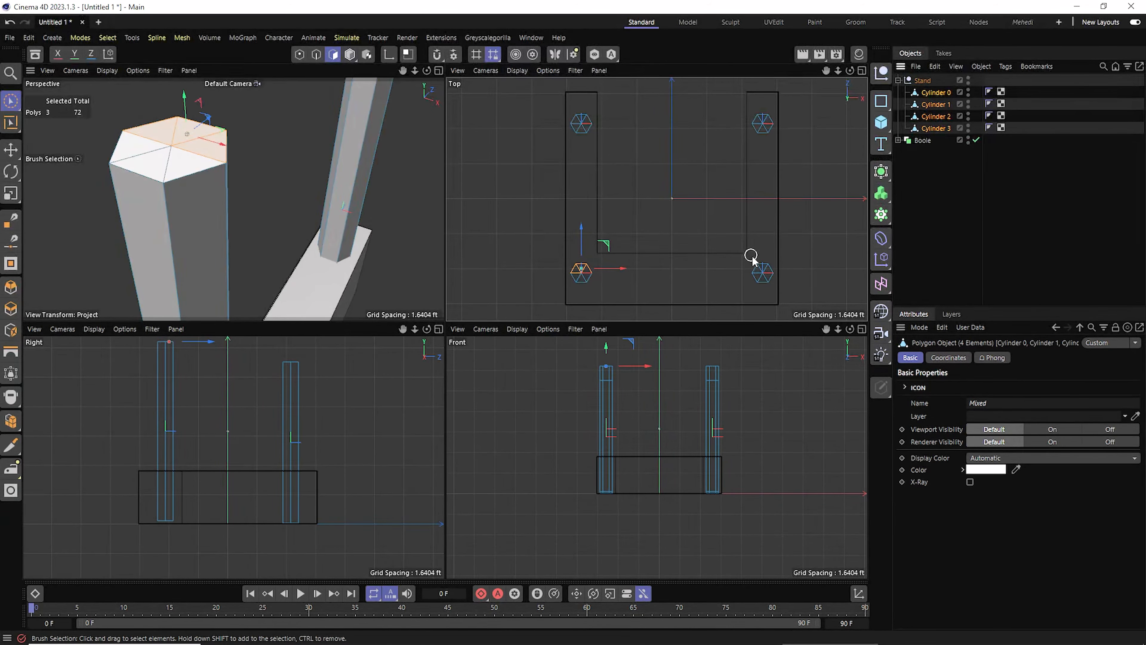
pyautogui.keyDown('shift'); pyautogui.click(762, 270); pyautogui.keyUp('shift')
pyautogui.keyDown('shift'); pyautogui.click(762, 118); pyautogui.keyUp('shift')
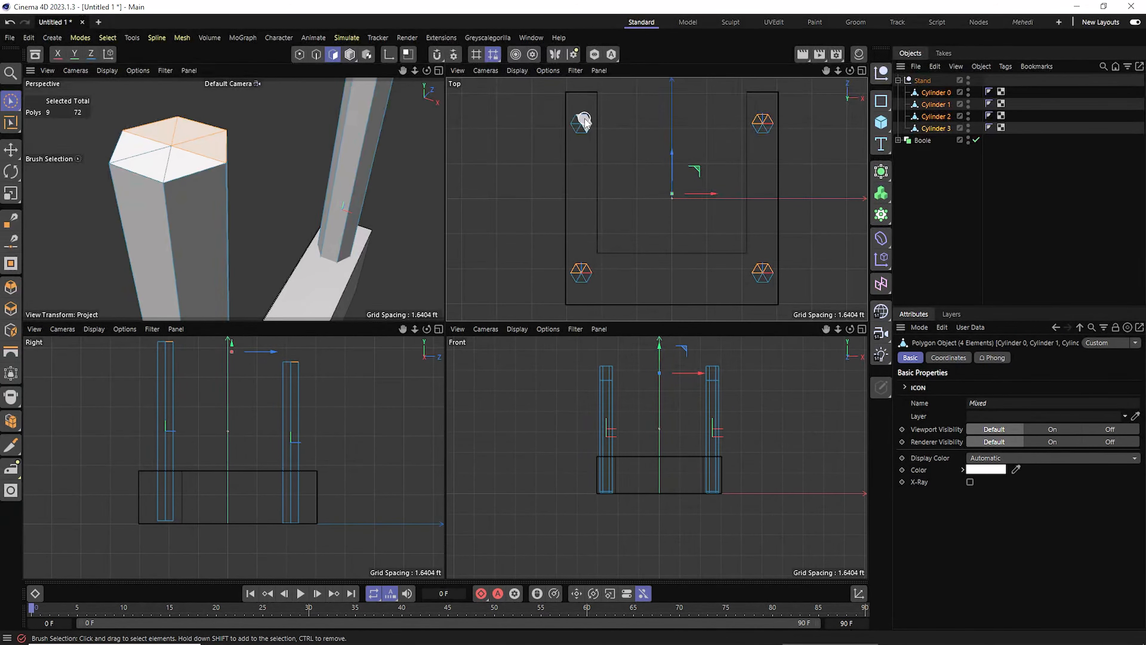
pyautogui.scroll(-8, 425, 197)
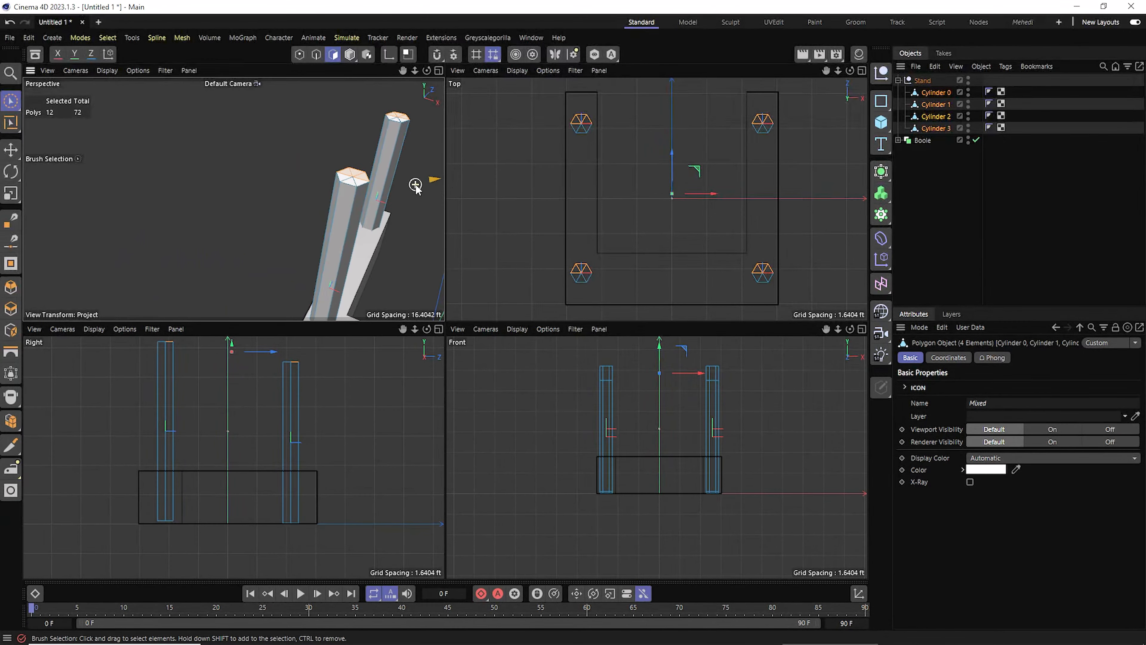
# Step: Extrude the selected half caps upward so each post gets a notched top
pyautogui.moveTo(403, 71); pyautogui.dragTo(226, 55)
pyautogui.scroll(-1, 399, 130)
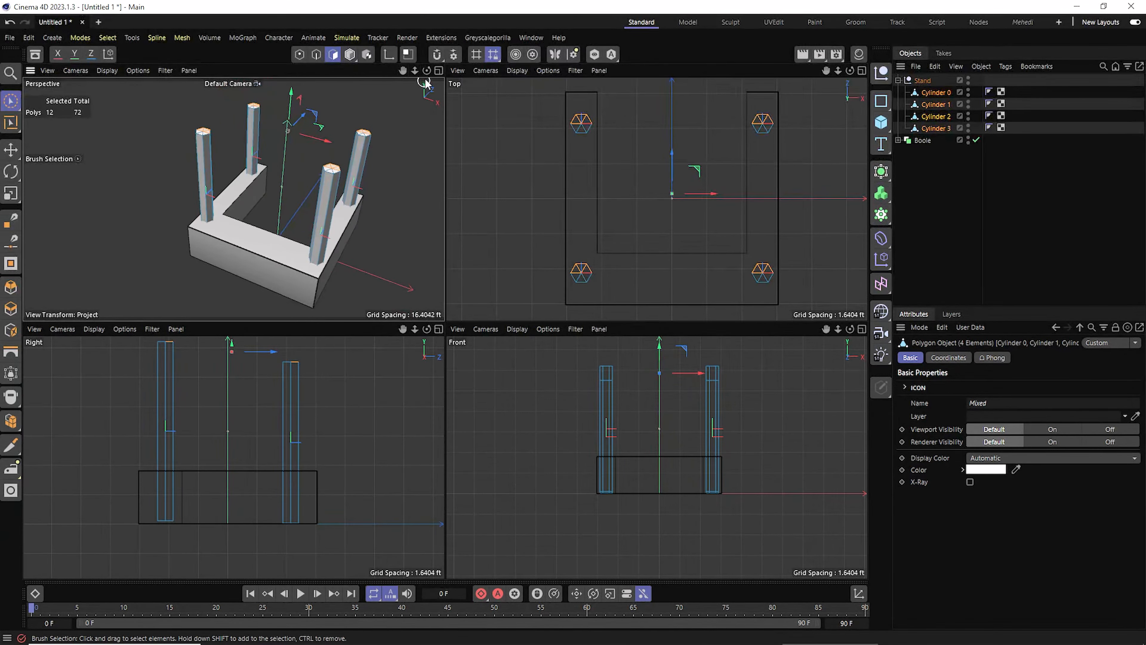
pyautogui.moveTo(426, 71); pyautogui.dragTo(382, 65)
pyautogui.keyDown('ctrl'); pyautogui.moveTo(280, 108); pyautogui.dragTo(283, 94); pyautogui.keyUp('ctrl')
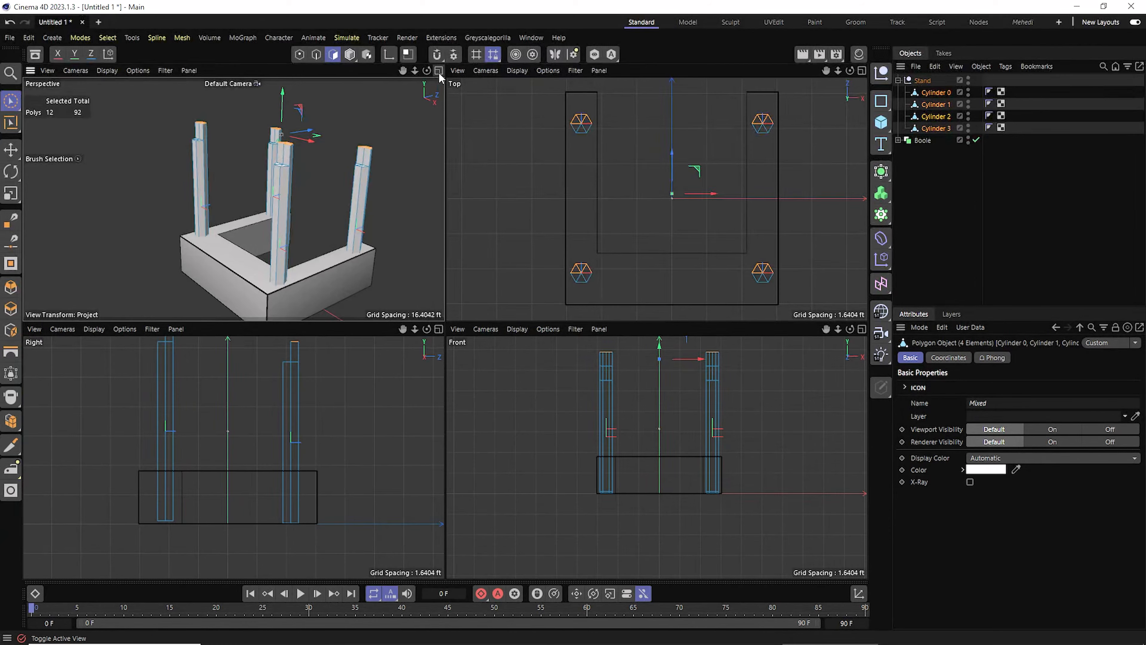
# Step: Deselect the posts, restore shading without lines, and view the notched posts from the front in the enlarged perspective view
pyautogui.middleClick(285, 96)
pyautogui.click(917, 169)
pyautogui.press('n')
pyautogui.press('a')
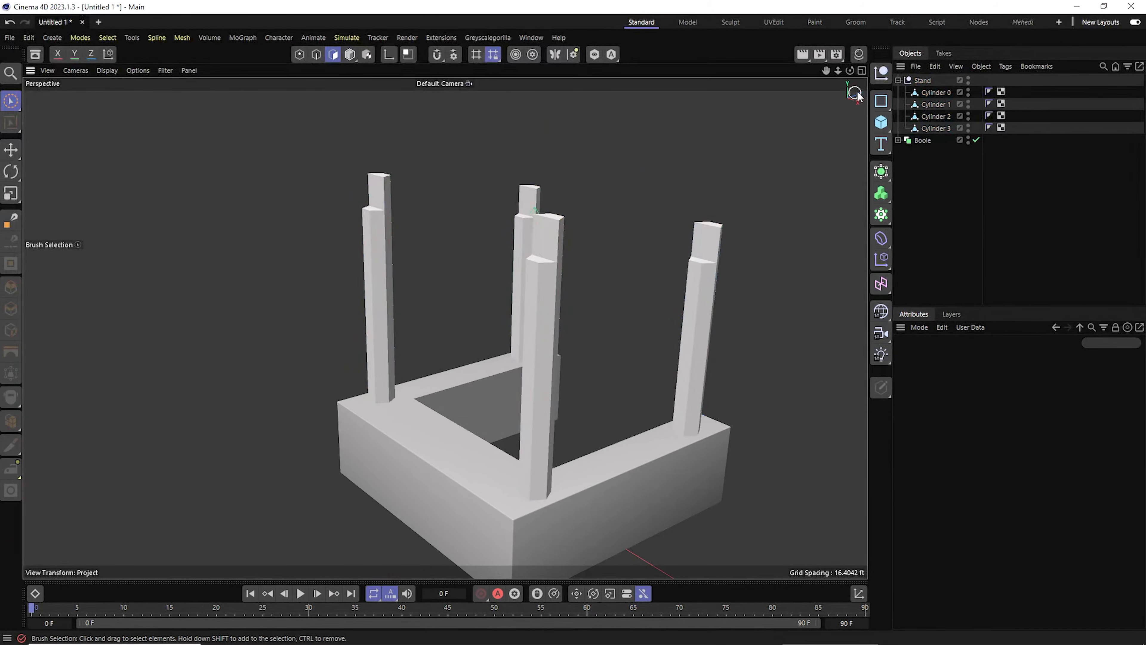
pyautogui.moveTo(851, 70)
pyautogui.mouseDown()
pyautogui.moveTo(903, 72)
pyautogui.moveTo(848, 50)
pyautogui.moveTo(896, 68)
pyautogui.moveTo(903, 49)
pyautogui.moveTo(943, 36)
pyautogui.mouseUp()
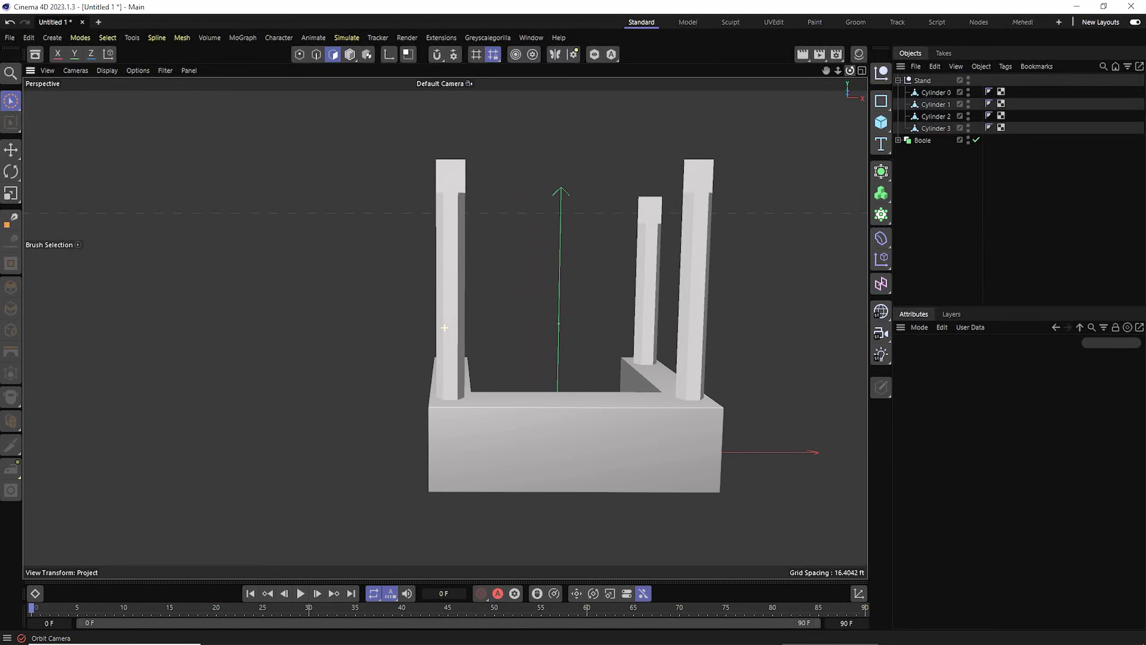
# Step: Add a cube sized 20 ft in X, 1 ft in Y and 1 ft in Z
pyautogui.click(881, 122)
pyautogui.doubleClick(987, 386)
pyautogui.write('1')
pyautogui.press('Return')
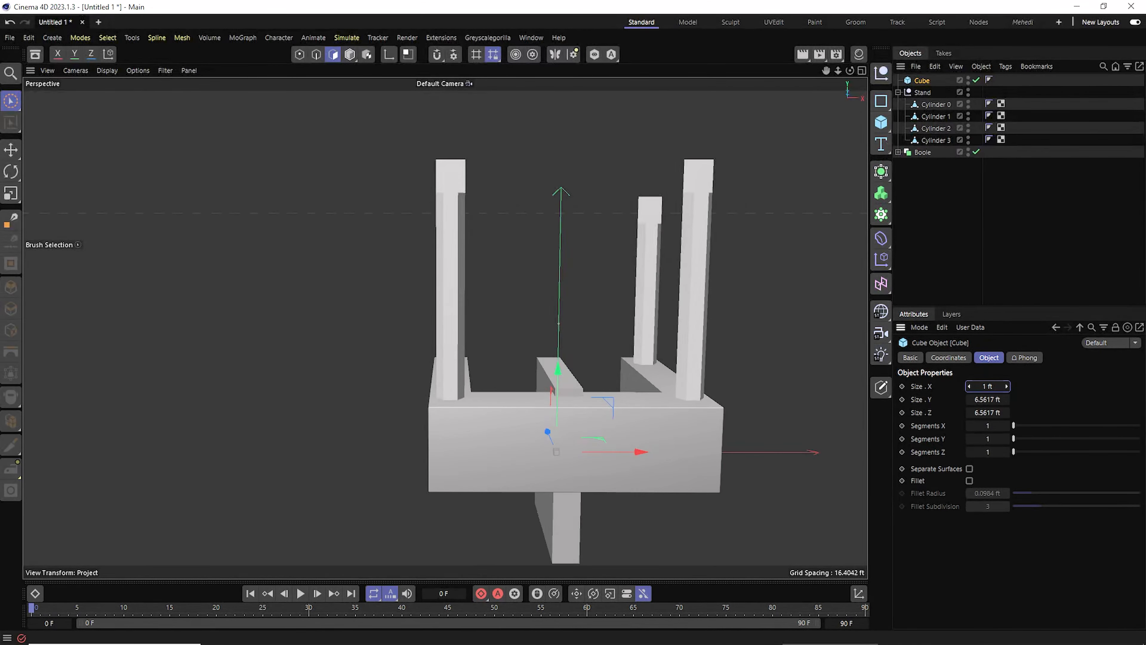
pyautogui.moveTo(987, 399)
pyautogui.mouseDown()
pyautogui.moveTo(1007, 399)
pyautogui.moveTo(957, 400)
pyautogui.moveTo(996, 412)
pyautogui.moveTo(999, 387)
pyautogui.mouseUp()
pyautogui.click(862, 71)
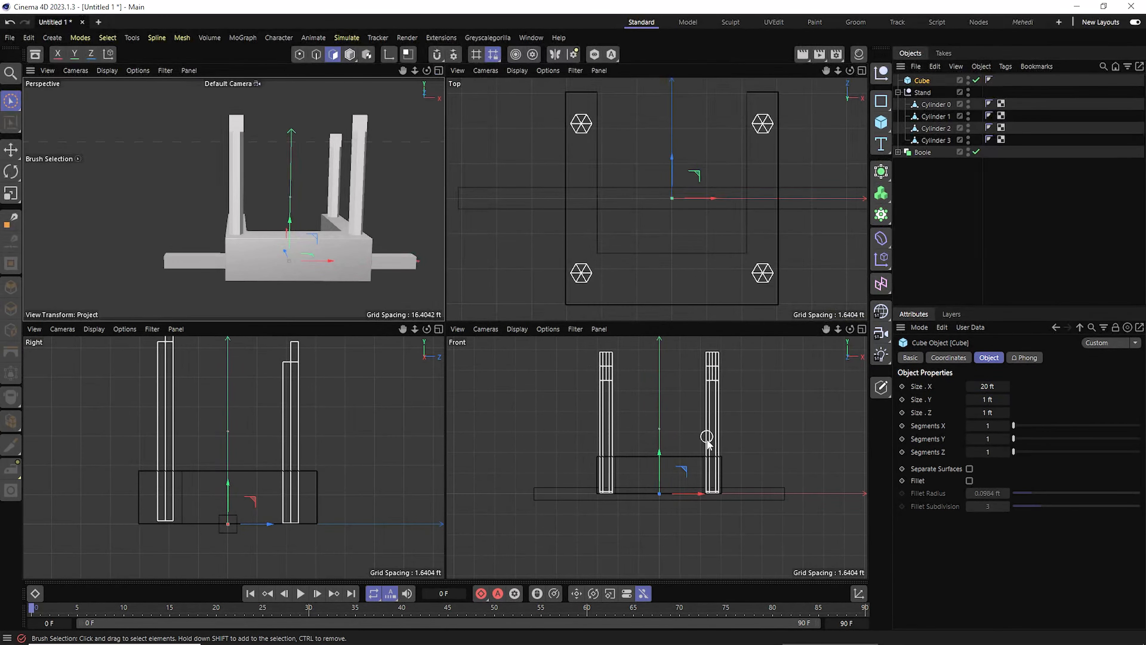
# Step: Raise the cube to the level of the front post tops and set its X size to 11 ft
pyautogui.moveTo(661, 453); pyautogui.dragTo(660, 332)
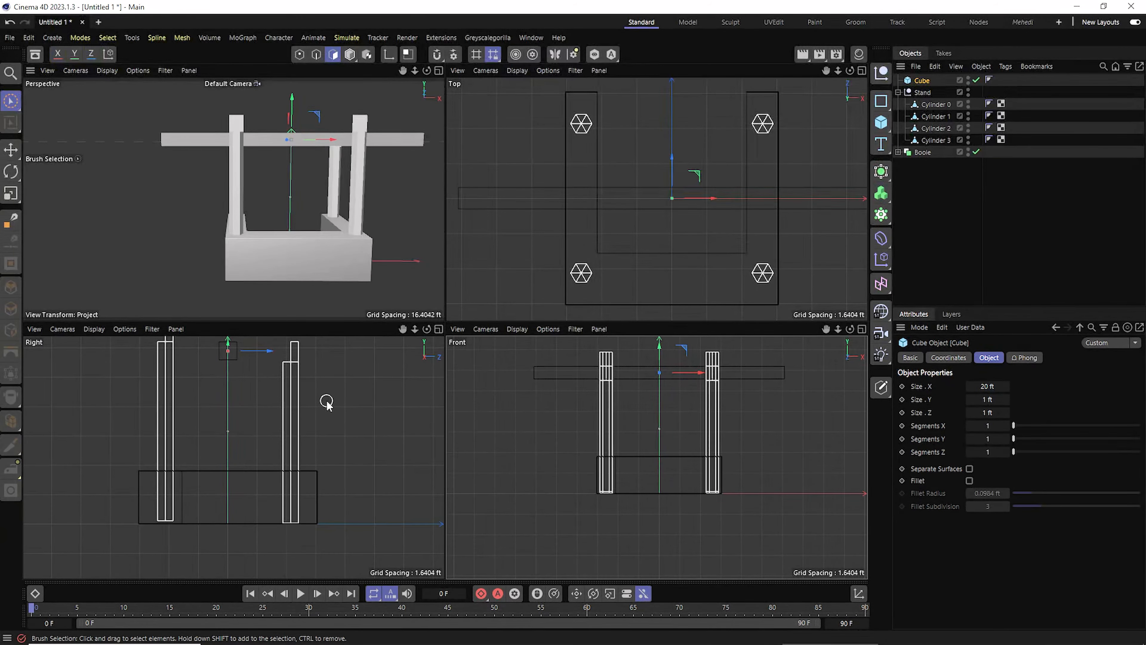
pyautogui.scroll(-1, 327, 403)
pyautogui.moveTo(989, 386); pyautogui.dragTo(986, 386)
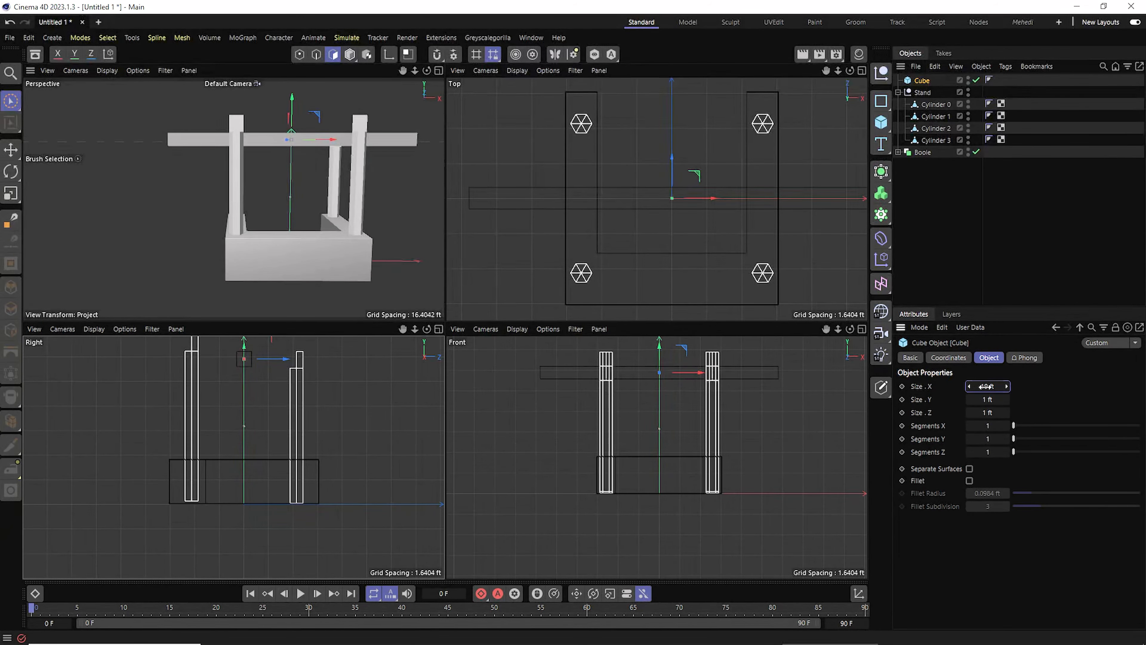
pyautogui.write('11')
pyautogui.press('Return')
pyautogui.moveTo(667, 354); pyautogui.dragTo(662, 339)
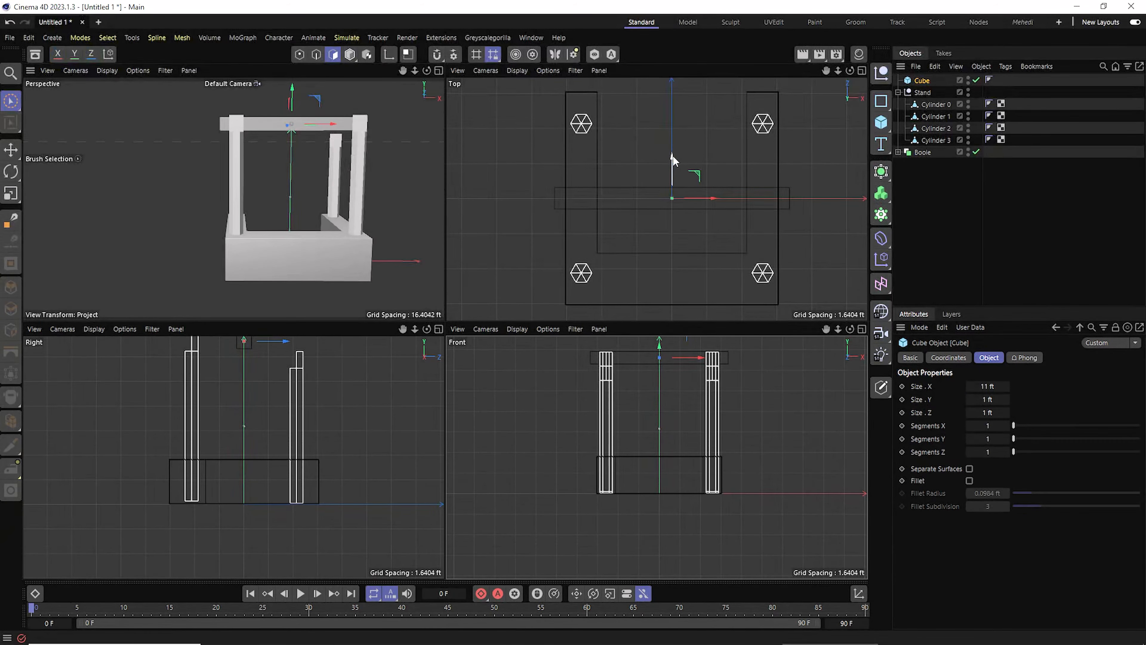
# Step: Move the beam along Z onto the front posts' notches and set its Z size to 0.5 ft
pyautogui.moveTo(673, 156); pyautogui.dragTo(675, 243)
pyautogui.press('e')
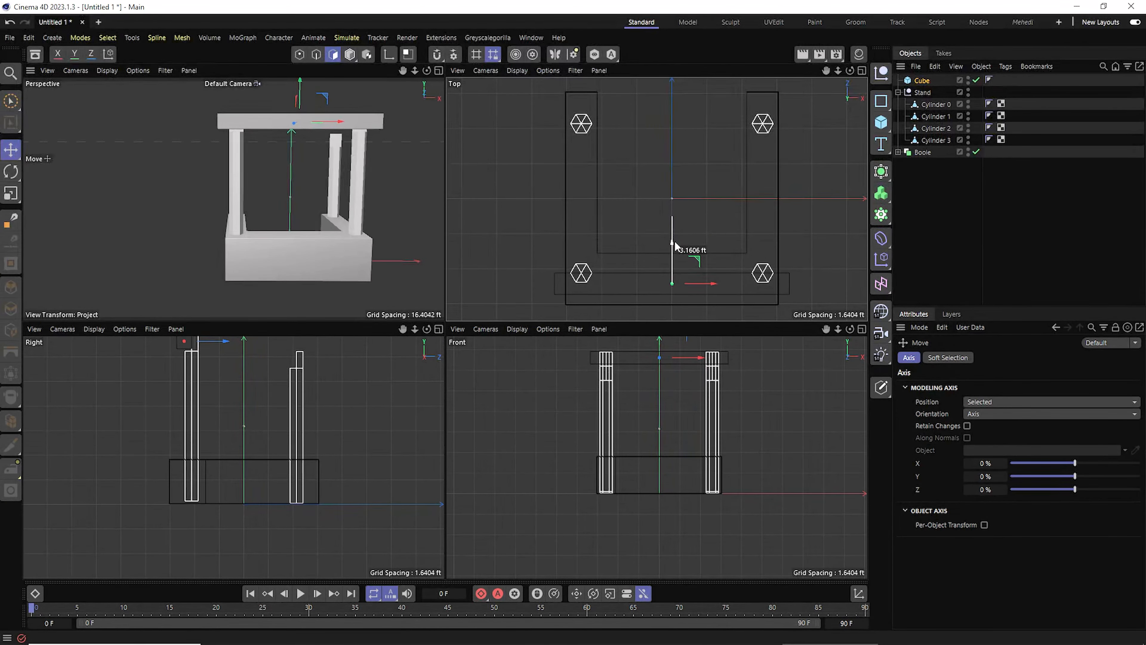
pyautogui.click(923, 81)
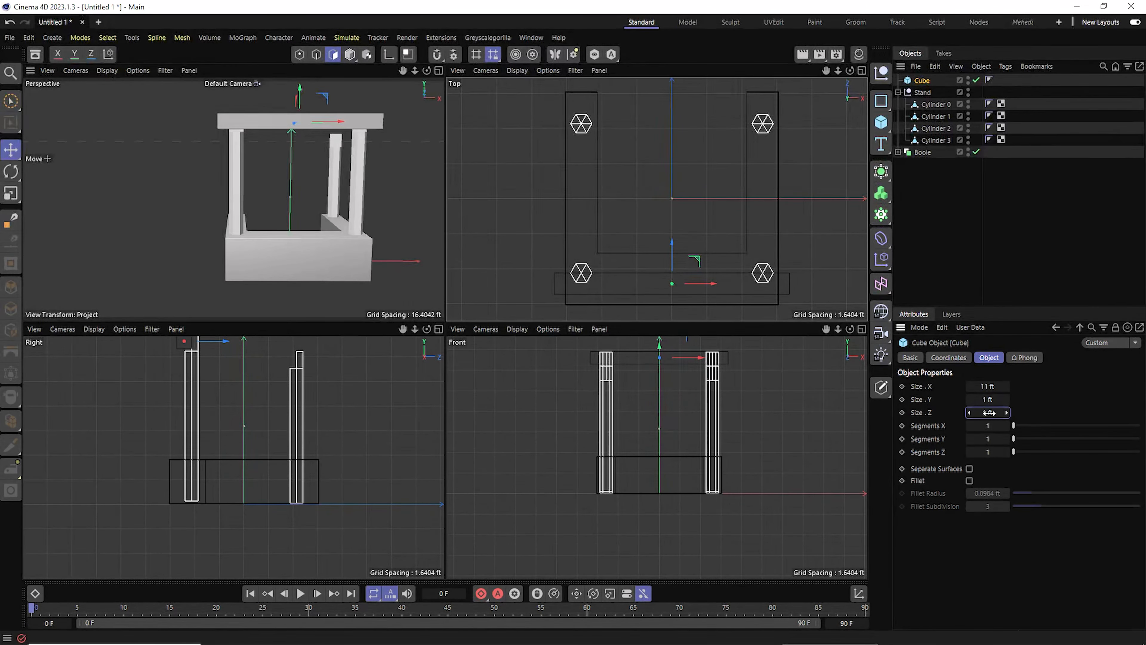
pyautogui.write('0.5')
pyautogui.press('Return')
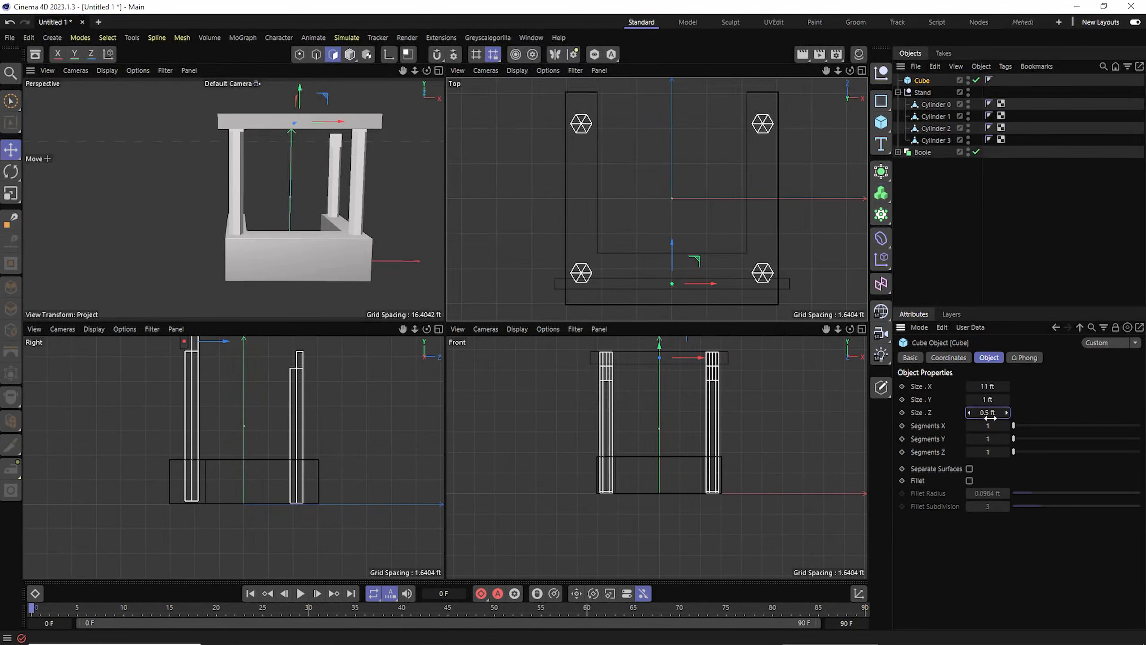
pyautogui.moveTo(672, 245); pyautogui.dragTo(673, 238)
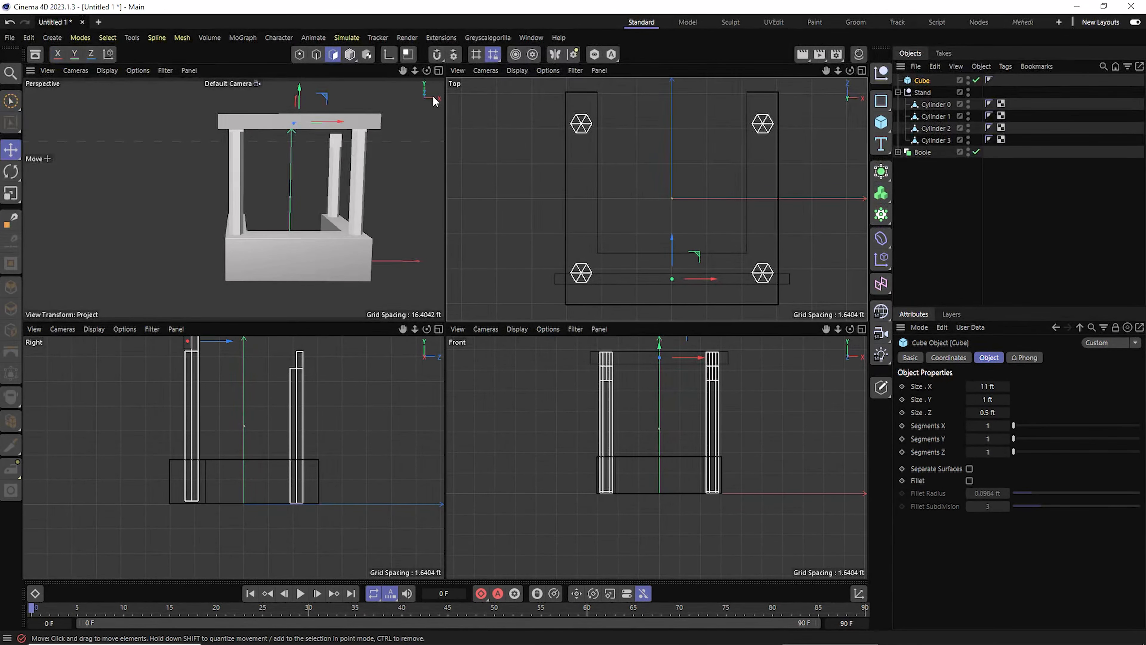
# Step: Fine-tune the beam's vertical position in the Right view so it rests in the front posts' notches
pyautogui.moveTo(426, 70); pyautogui.dragTo(321, 77)
pyautogui.moveTo(403, 329); pyautogui.dragTo(414, 370)
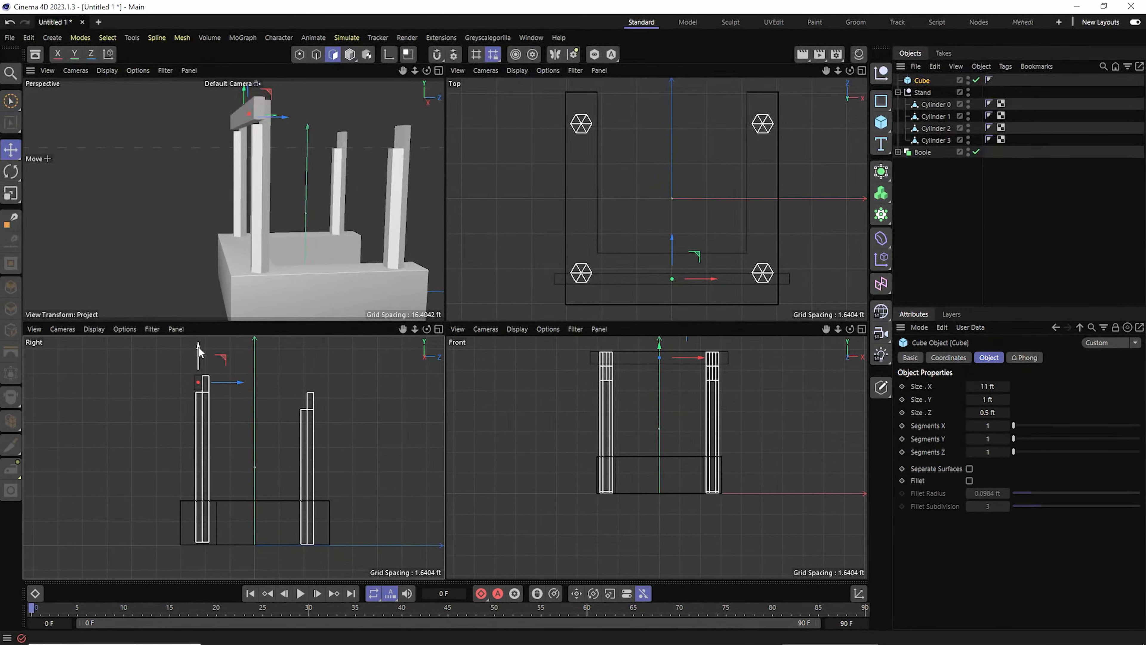
pyautogui.scroll(4, 193, 369)
pyautogui.moveTo(197, 374); pyautogui.dragTo(197, 383)
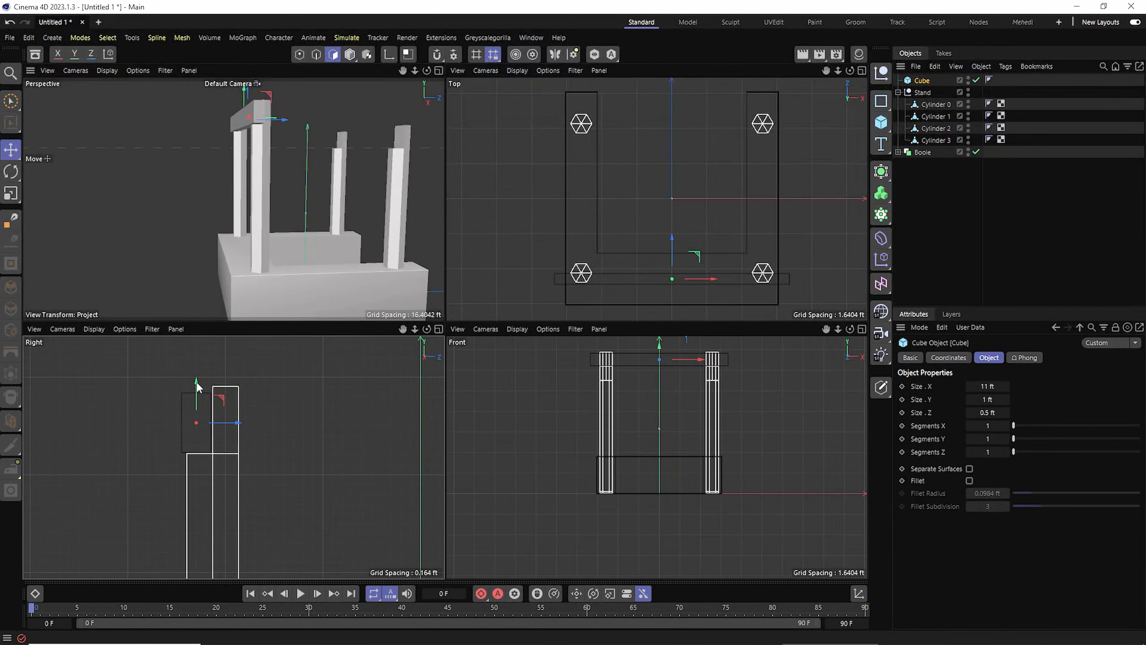
pyautogui.press('Return')
pyautogui.moveTo(196, 385)
pyautogui.mouseDown()
pyautogui.moveTo(198, 369)
pyautogui.moveTo(198, 382)
pyautogui.mouseUp()
# Step: Set the beam's Y size to 1.2 ft and enable its fillet with a 0.03 ft radius
pyautogui.click(989, 401)
pyautogui.write('1.2')
pyautogui.press('Return')
pyautogui.click(969, 481)
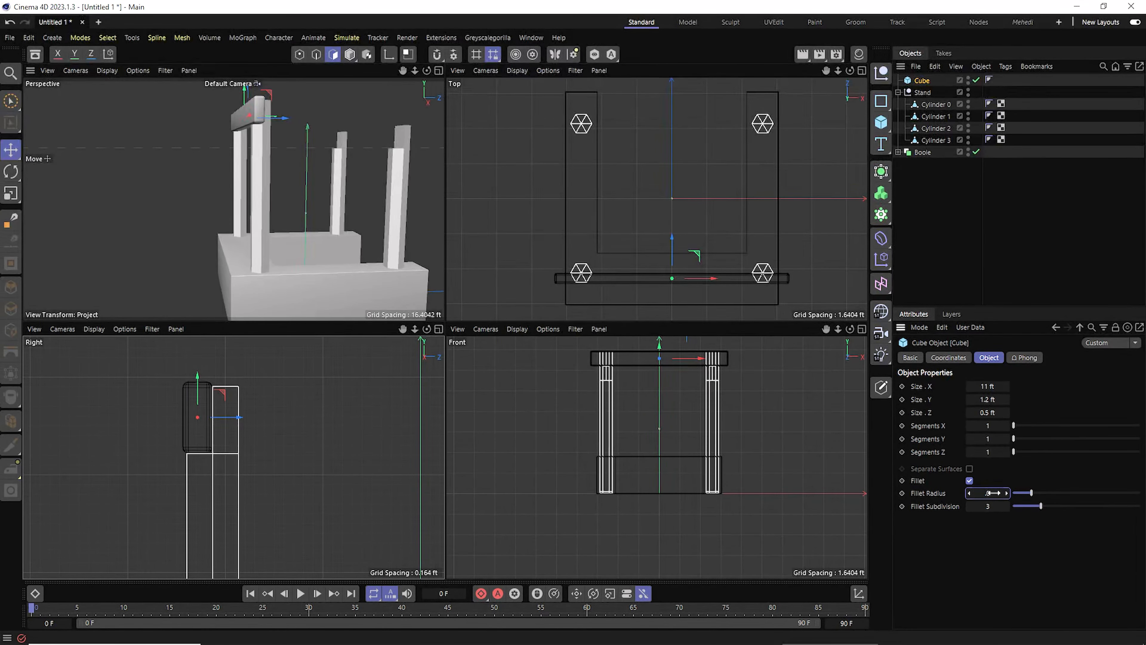
pyautogui.moveTo(991, 493); pyautogui.dragTo(983, 493)
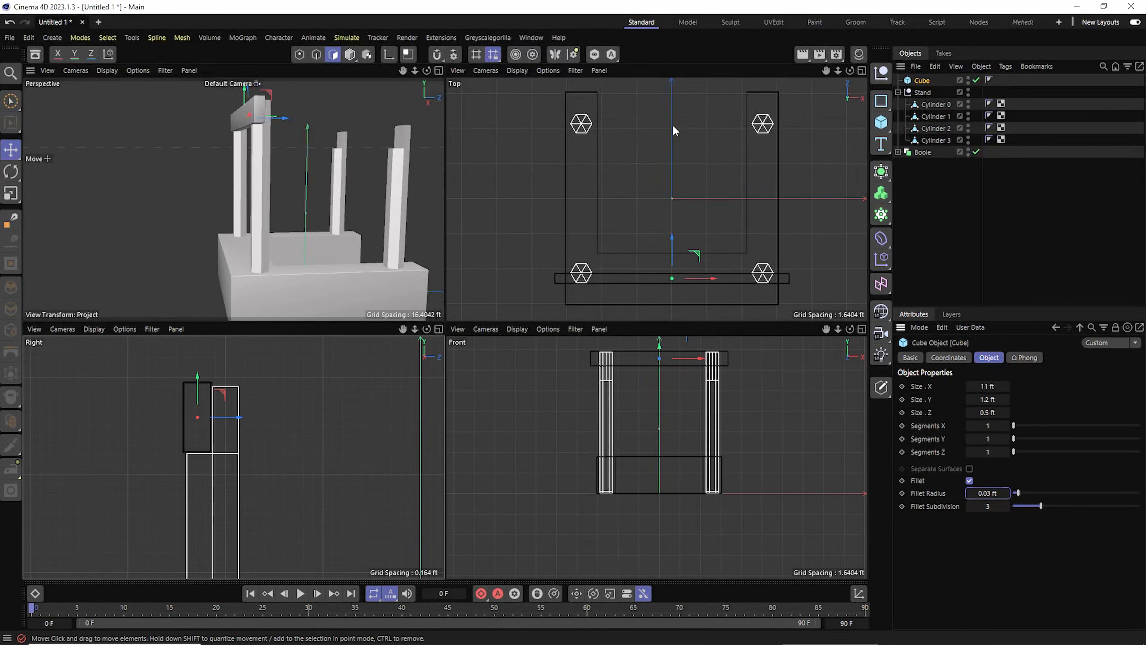
# Step: Copy the beam along Z to the rear posts and lower the copy into their notches
pyautogui.keyDown('ctrl'); pyautogui.moveTo(673, 242); pyautogui.dragTo(673, 89); pyautogui.keyUp('ctrl')
pyautogui.scroll(-8, 352, 404)
pyautogui.scroll(2, 418, 389)
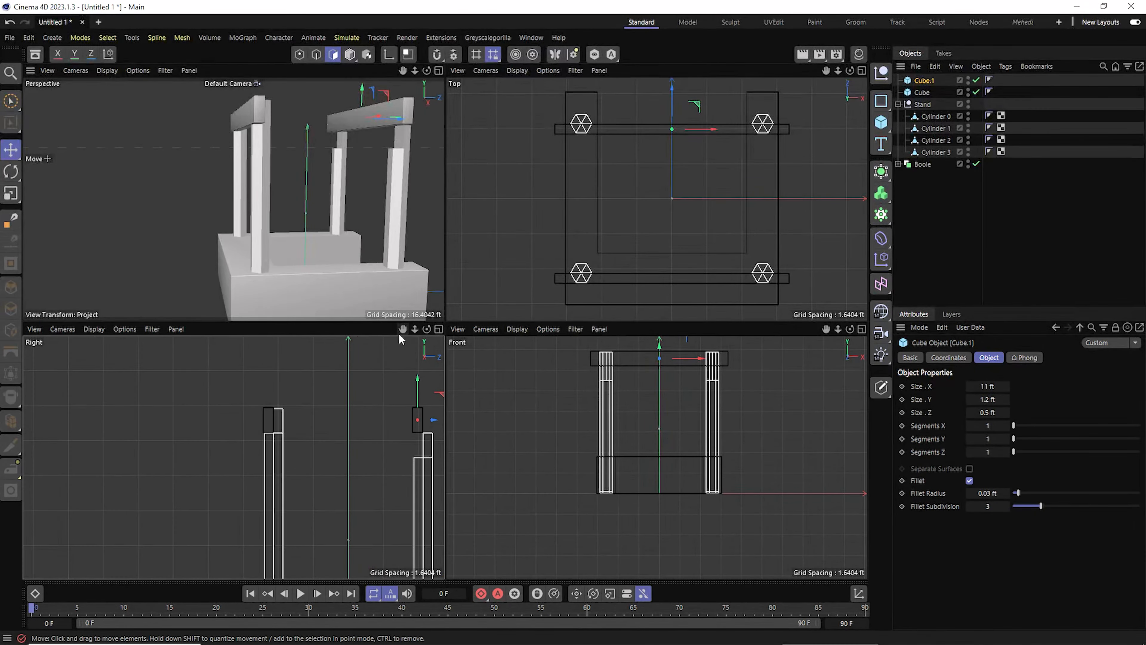
pyautogui.moveTo(400, 334); pyautogui.dragTo(314, 284)
pyautogui.scroll(5, 341, 361)
pyautogui.moveTo(322, 345); pyautogui.dragTo(329, 397)
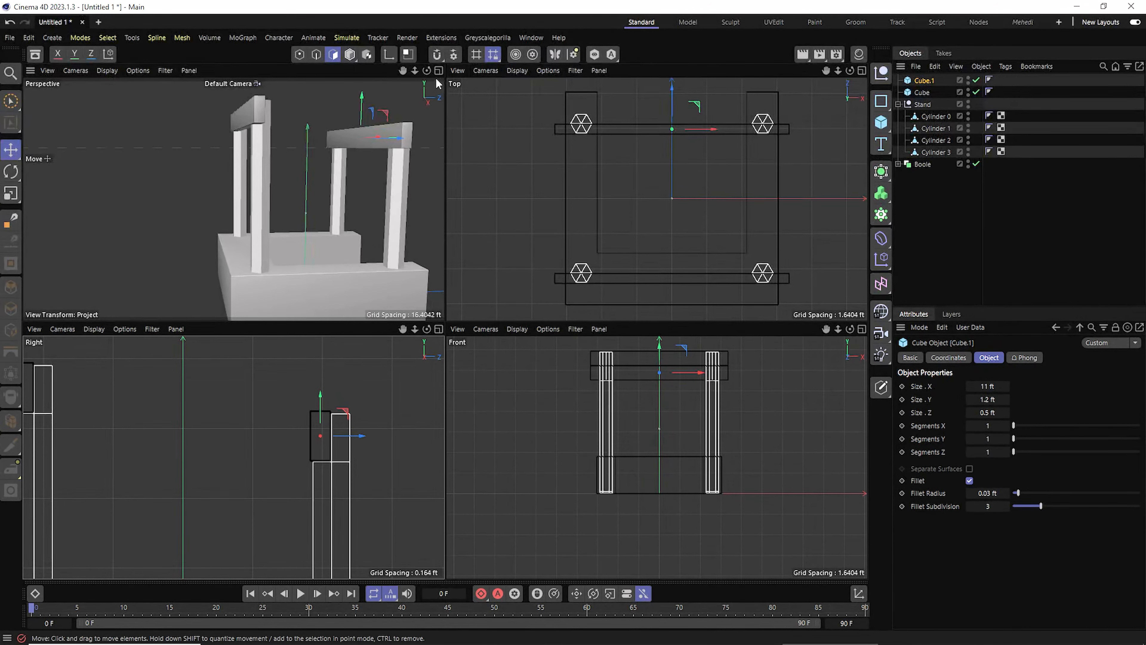
# Step: Draw an open zigzag spline with four peaks above the beams in the Front view, about eight grid cells wide and one cell high
pyautogui.moveTo(826, 330); pyautogui.dragTo(822, 370)
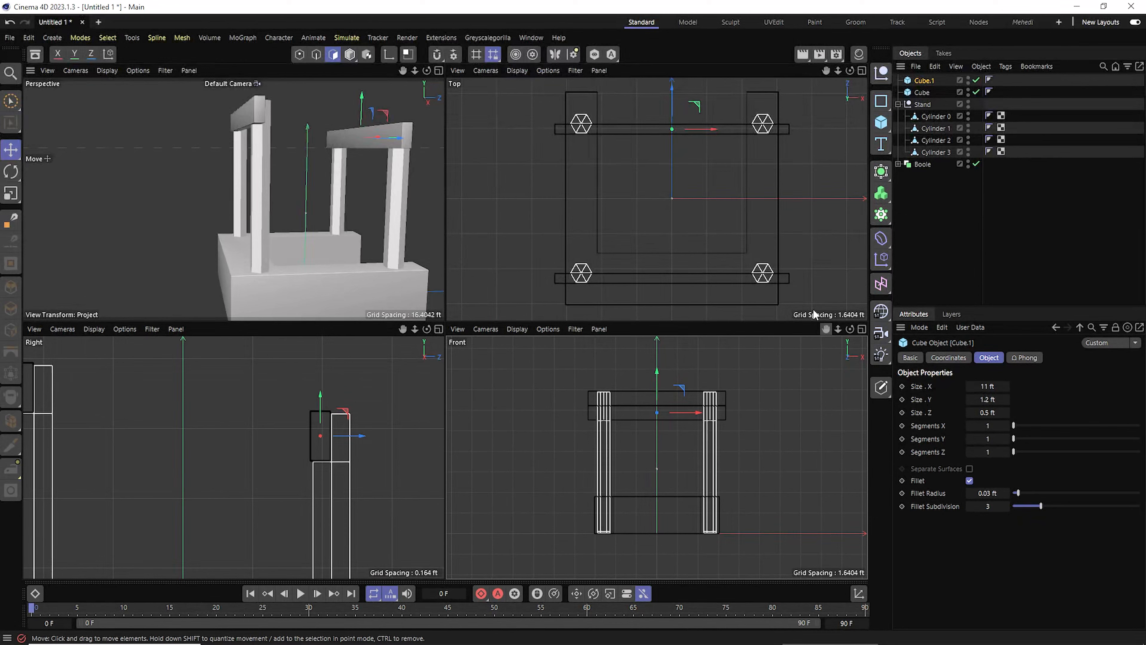
pyautogui.click(862, 331)
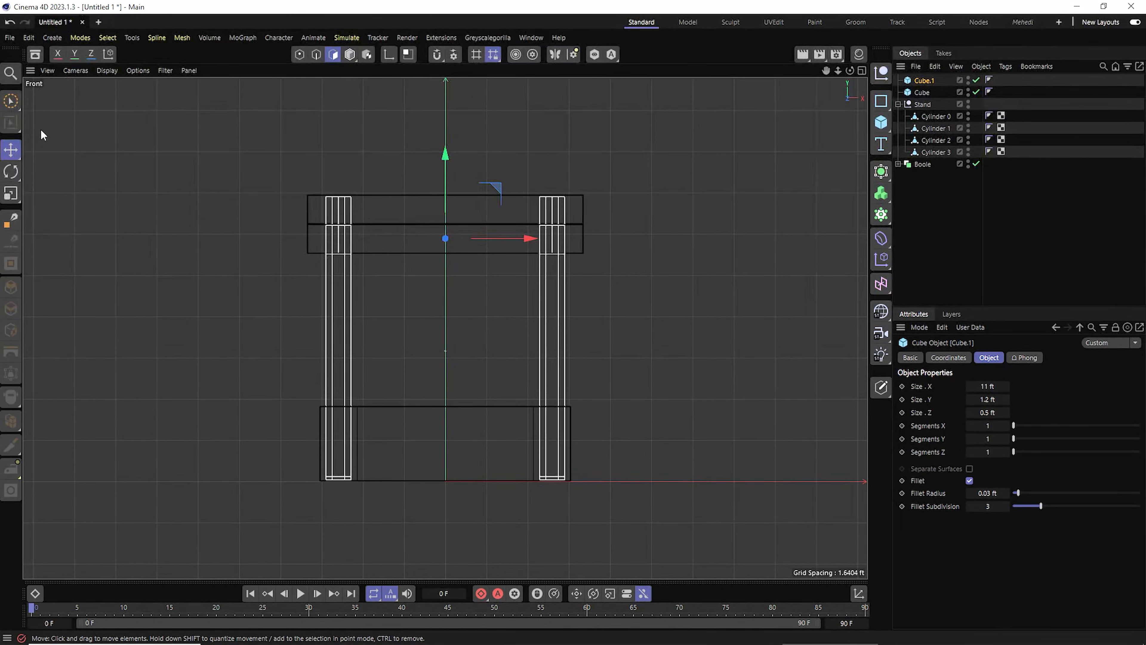
pyautogui.click(350, 55)
pyautogui.click(951, 194)
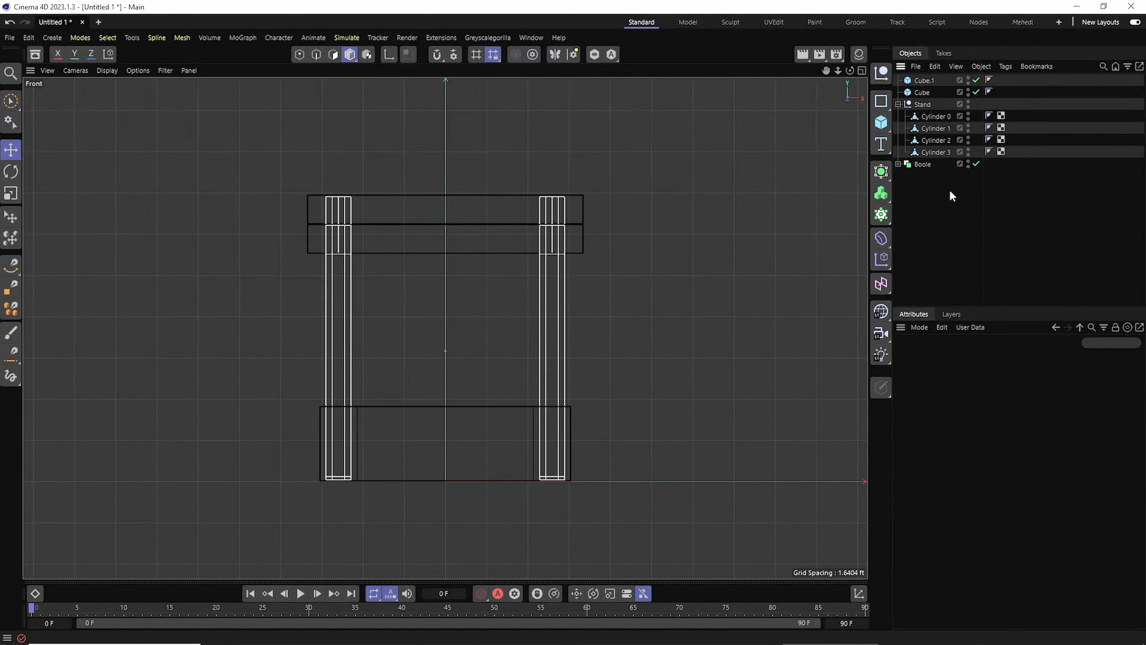
pyautogui.click(11, 265)
pyautogui.click(57, 285)
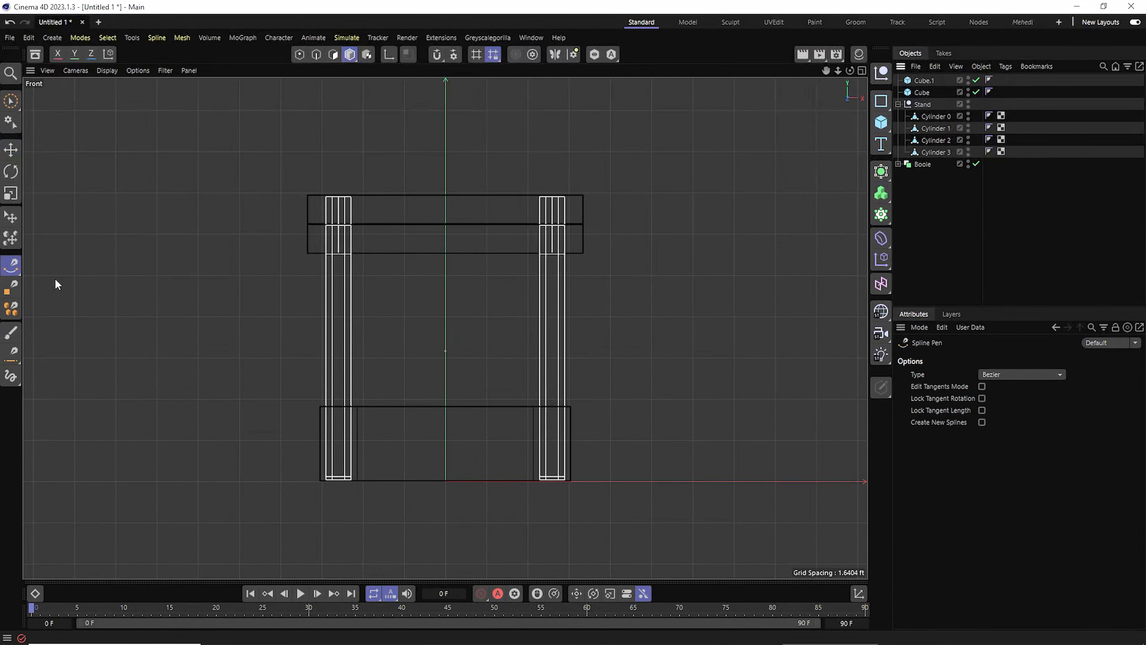
pyautogui.scroll(3, 277, 193)
pyautogui.click(280, 191)
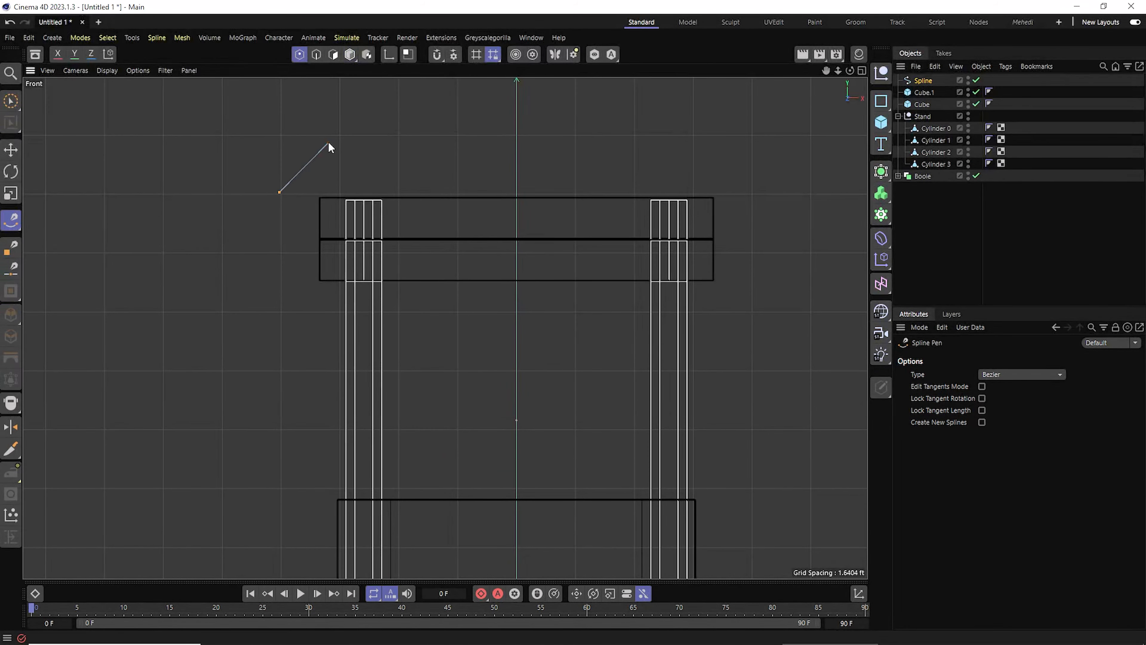
pyautogui.click(515, 194)
pyautogui.click(576, 135)
pyautogui.click(634, 193)
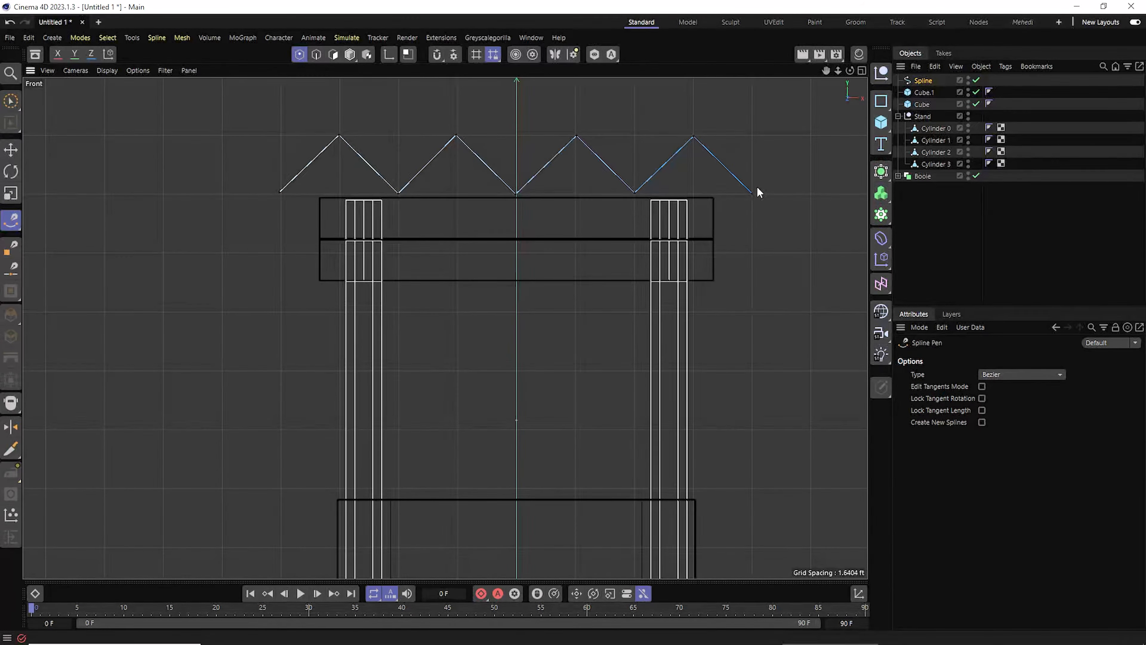
# Step: Align the zigzag spline's four peak points at X 0 and Y 13 ft, with an X size of 10 ft and a Y size of 0
pyautogui.click(11, 100)
pyautogui.click(67, 143)
pyautogui.moveTo(271, 111); pyautogui.dragTo(760, 164)
pyautogui.click(859, 592)
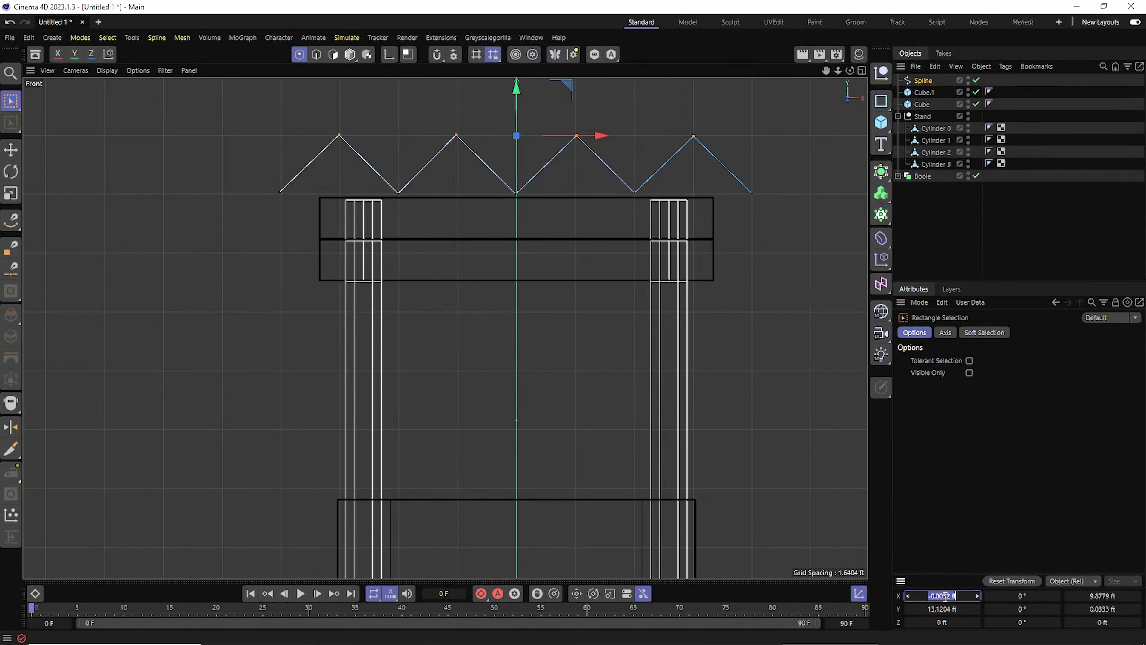
pyautogui.click(1104, 609)
pyautogui.write('0')
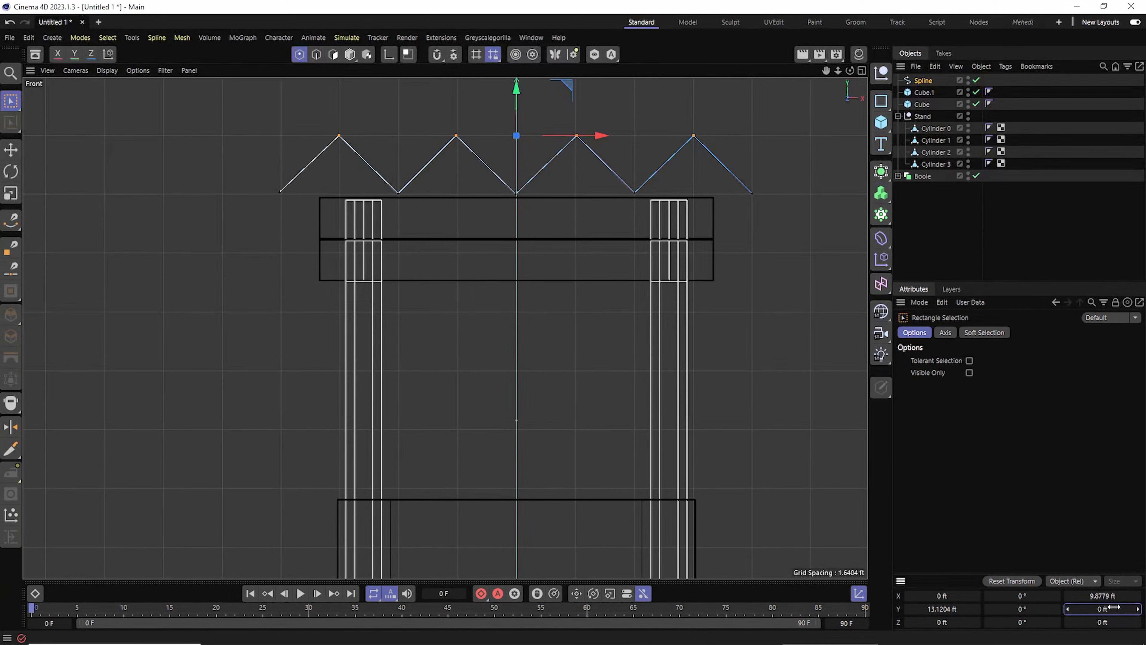
pyautogui.click(1115, 596)
pyautogui.write('10')
pyautogui.press('Return')
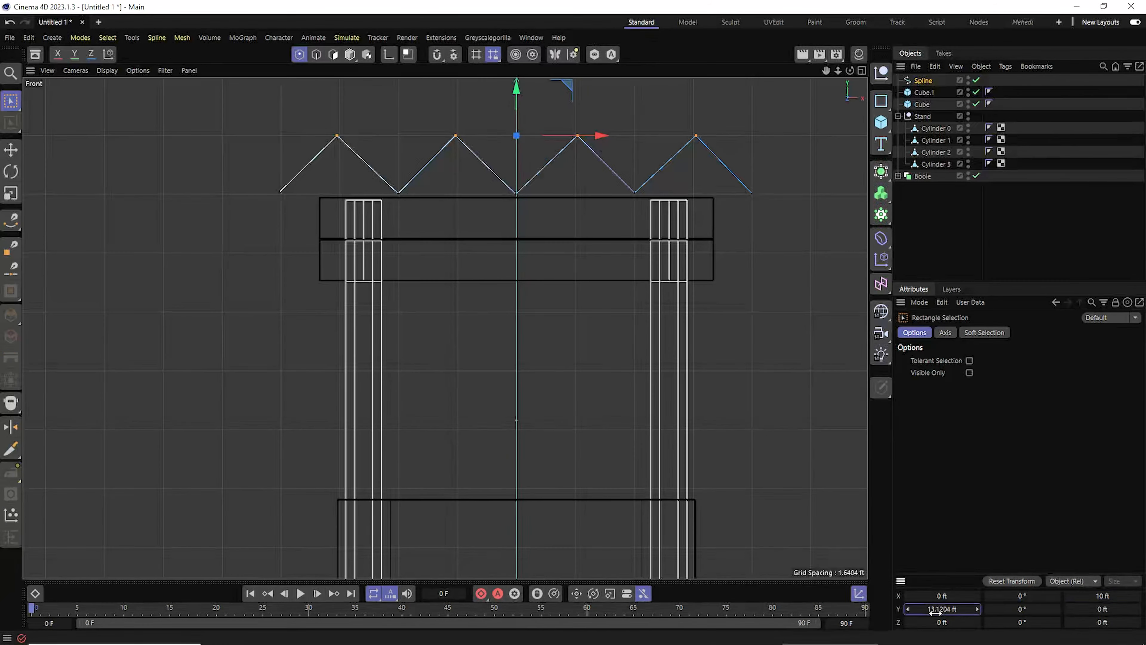
pyautogui.click(937, 609)
pyautogui.write('13')
pyautogui.press('Return')
# Step: Select the zigzag's five lower points and center them at X 0
pyautogui.moveTo(263, 175); pyautogui.dragTo(847, 249)
pyautogui.click(942, 596)
pyautogui.write('0')
pyautogui.click(935, 612)
pyautogui.write('1')
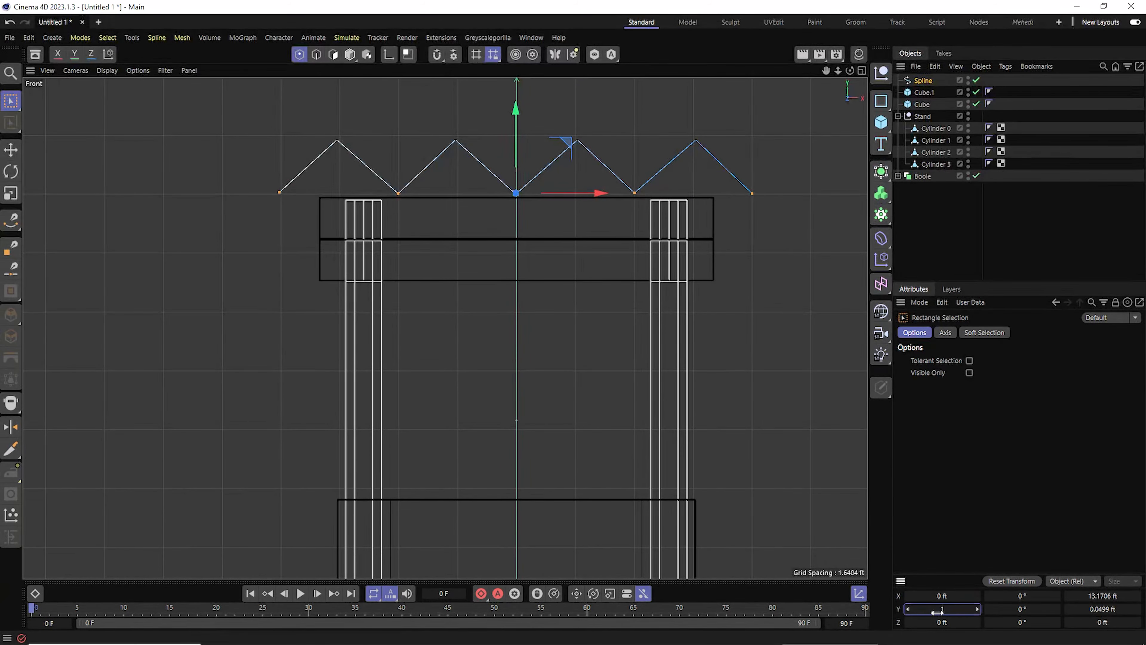
pyautogui.write('0')
pyautogui.click(1101, 597)
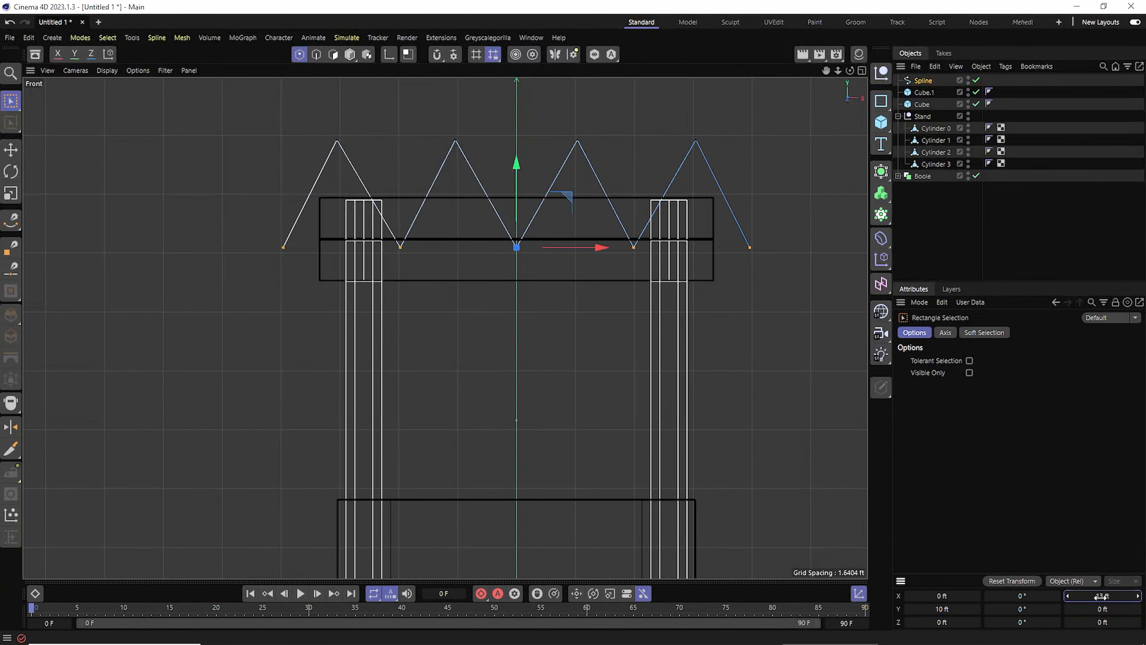
pyautogui.hotkey('ctrl', 'z')
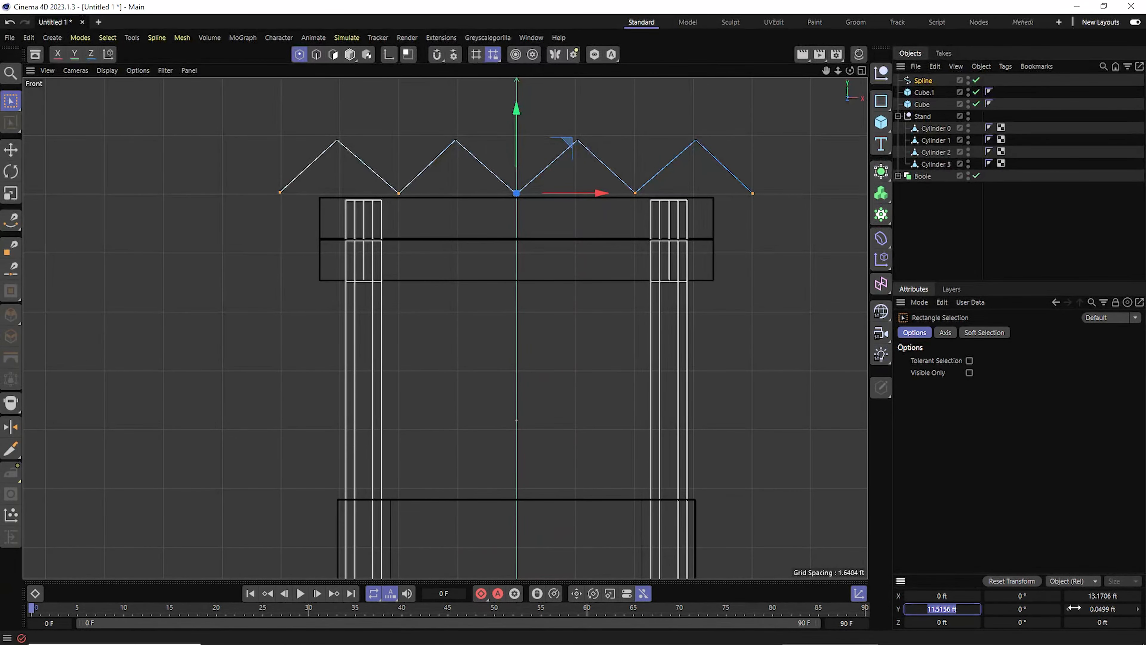
# Step: Level the five lower points by setting their Y size to 0
pyautogui.click(1104, 609)
pyautogui.write('0')
pyautogui.press('Return')
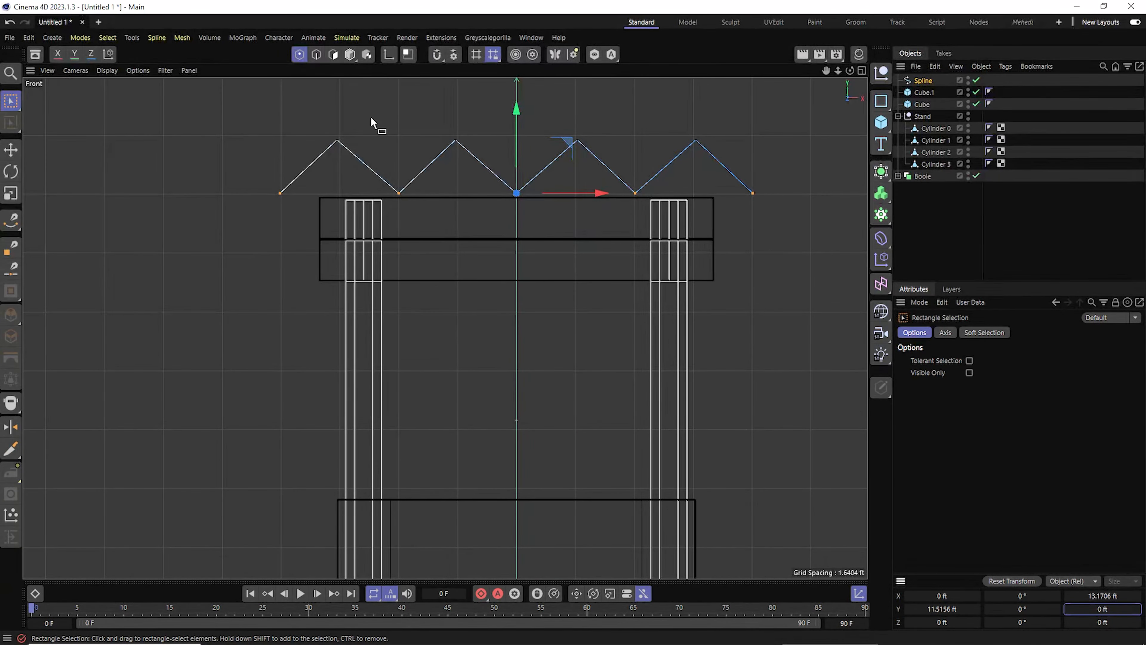
# Step: Select all points of the zigzag spline and round them into a wave using Chamfer with a 1 ft radius
pyautogui.moveTo(272, 108); pyautogui.dragTo(758, 169)
pyautogui.rightClick(742, 144)
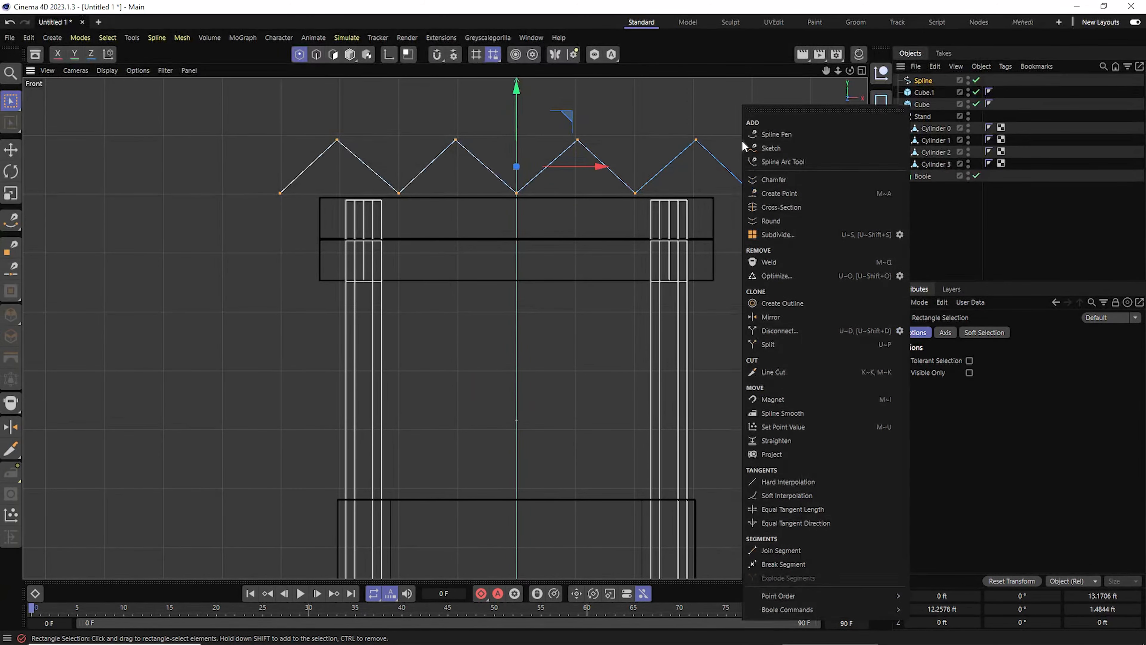
pyautogui.click(784, 181)
pyautogui.doubleClick(953, 373)
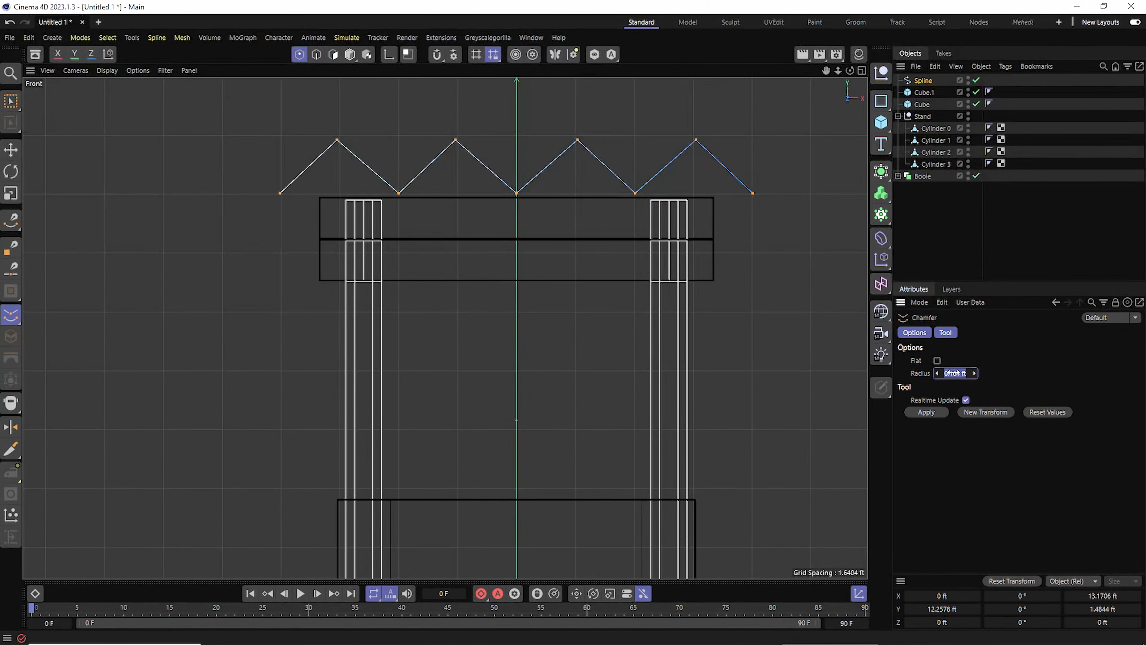
pyautogui.write('2')
pyautogui.press('Return')
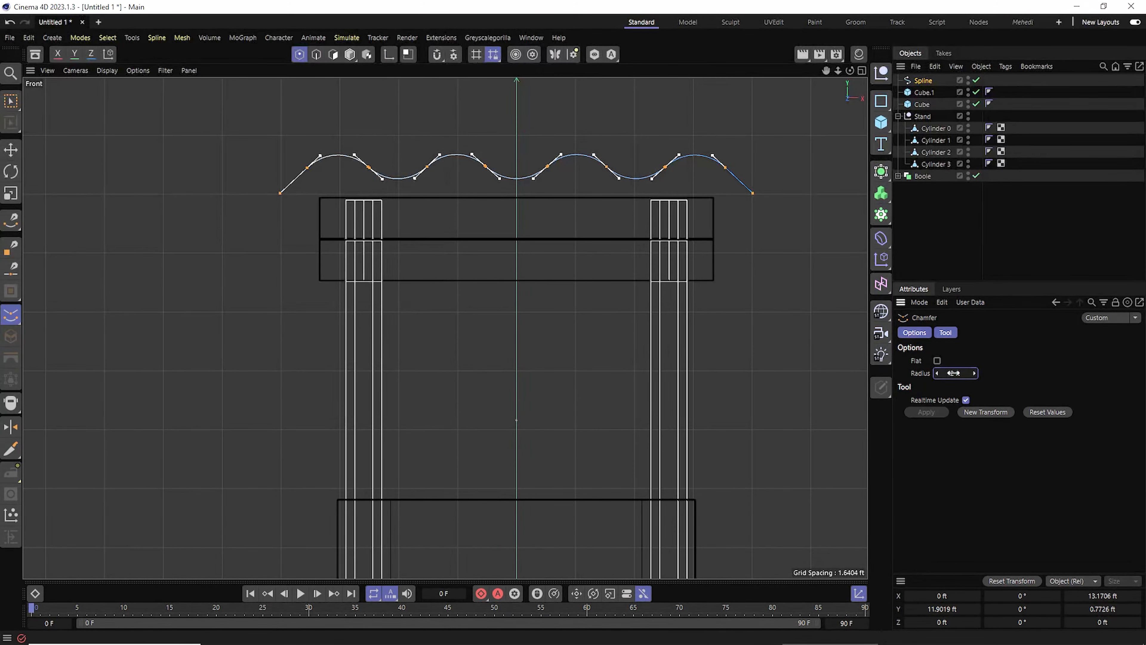
pyautogui.hotkey('ctrl', 'z')
pyautogui.doubleClick(954, 373)
pyautogui.write('1')
pyautogui.press('Return')
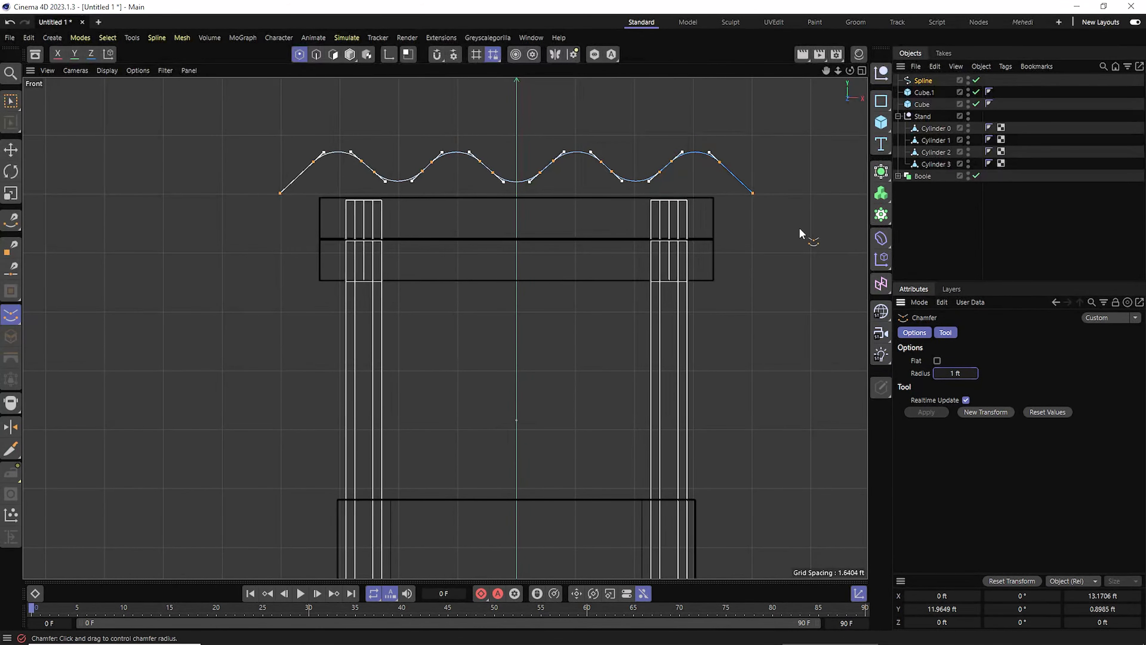
# Step: Raise both end points of the wave spline by about 0.33 ft and pull them inward to shorten the straight ends
pyautogui.press('e')
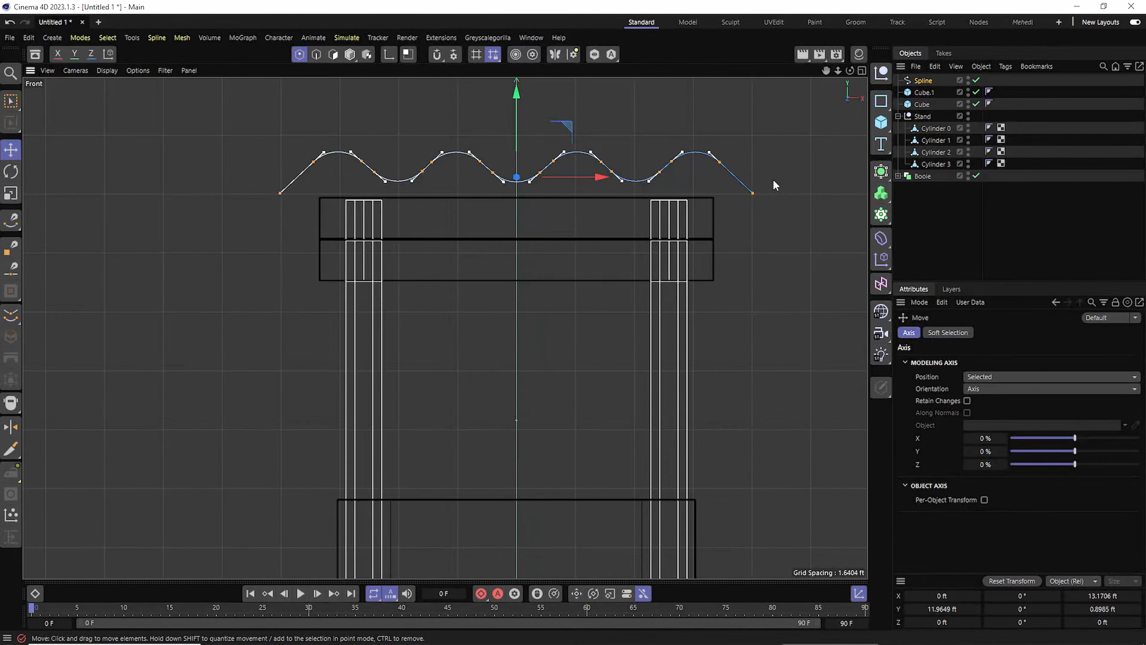
pyautogui.press('0')
pyautogui.moveTo(787, 173); pyautogui.dragTo(750, 211)
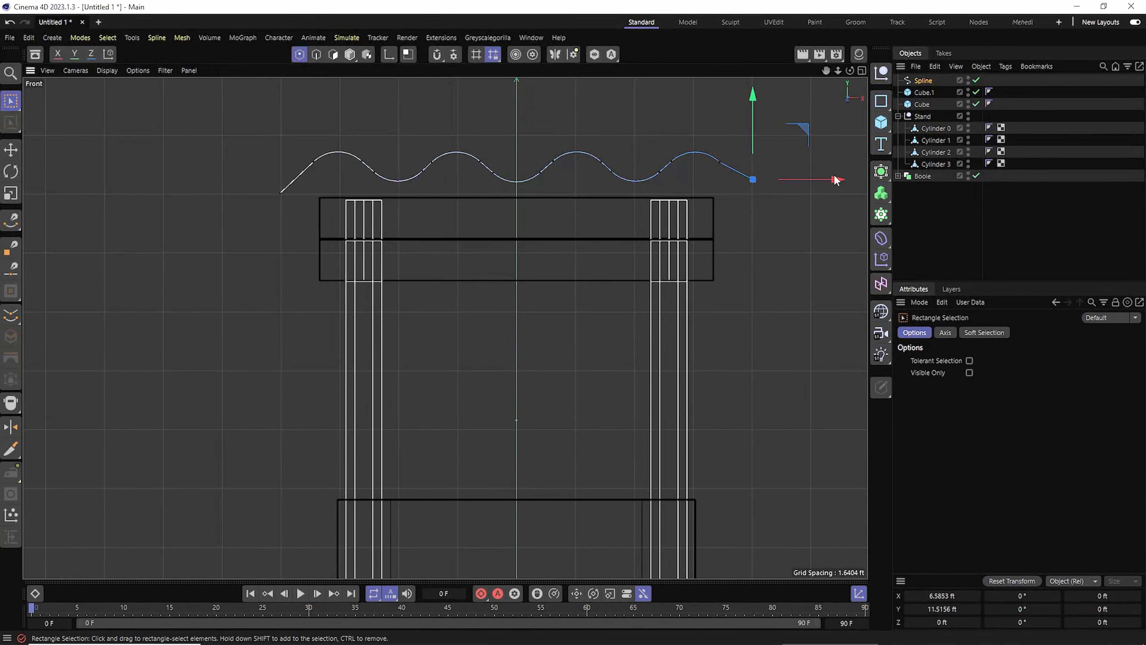
pyautogui.moveTo(266, 178); pyautogui.dragTo(292, 220)
pyautogui.moveTo(280, 108); pyautogui.dragTo(280, 97)
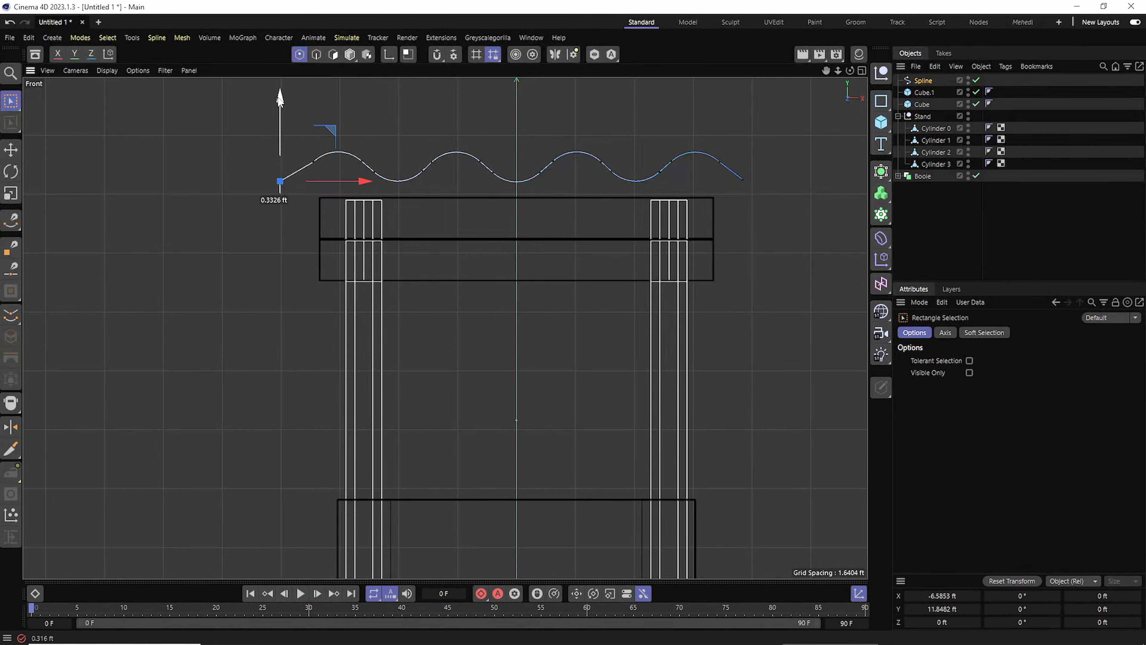
pyautogui.moveTo(363, 182); pyautogui.dragTo(379, 183)
# Step: Switch to Model mode and move the spline's axis to the center of all its points with Axis Center
pyautogui.press('F1')
pyautogui.scroll(-5, 587, 184)
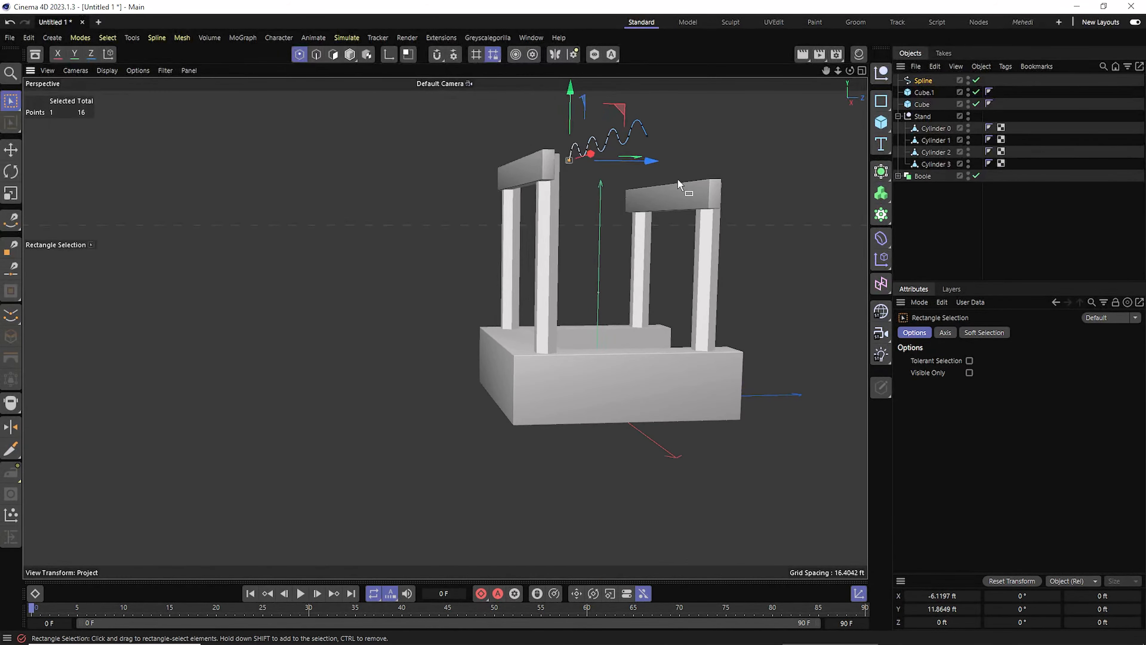
pyautogui.click(861, 72)
pyautogui.click(350, 54)
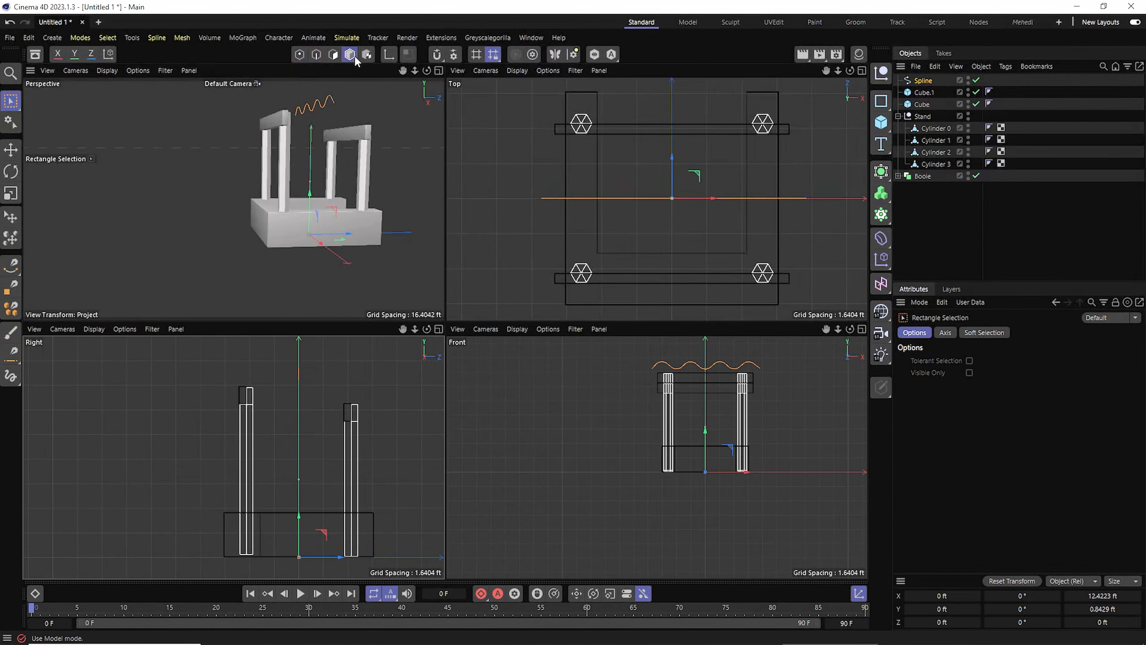
pyautogui.scroll(-2, 379, 397)
pyautogui.scroll(-3, 724, 169)
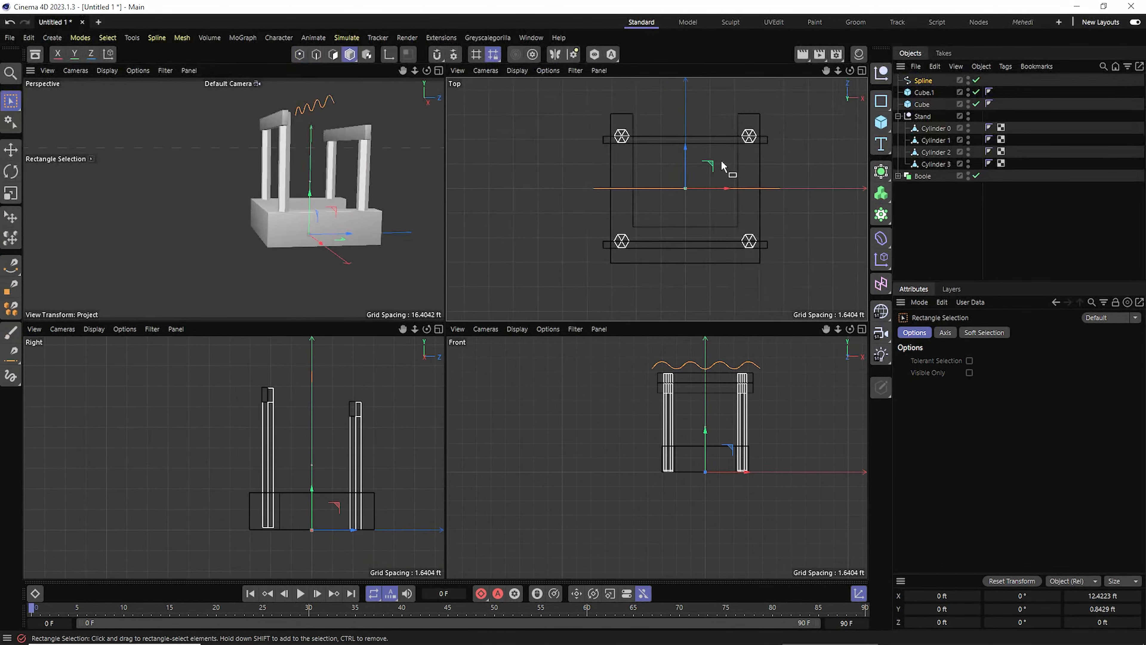
pyautogui.click(182, 37)
pyautogui.moveTo(198, 238)
pyautogui.click(326, 239)
pyautogui.moveTo(326, 238); pyautogui.dragTo(984, 385)
pyautogui.click(996, 543)
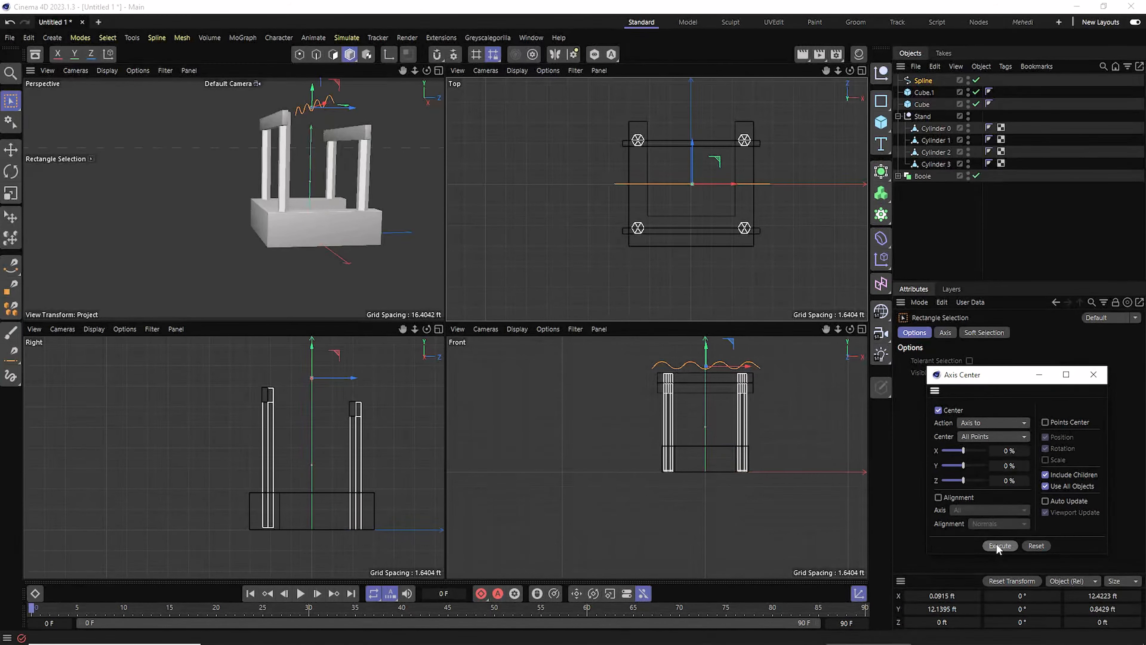
# Step: Move the spline to about Z -5.38 ft and place it in an Extrude generator with an offset of -11 ft
pyautogui.moveTo(691, 146); pyautogui.dragTo(702, 215)
pyautogui.click(880, 171)
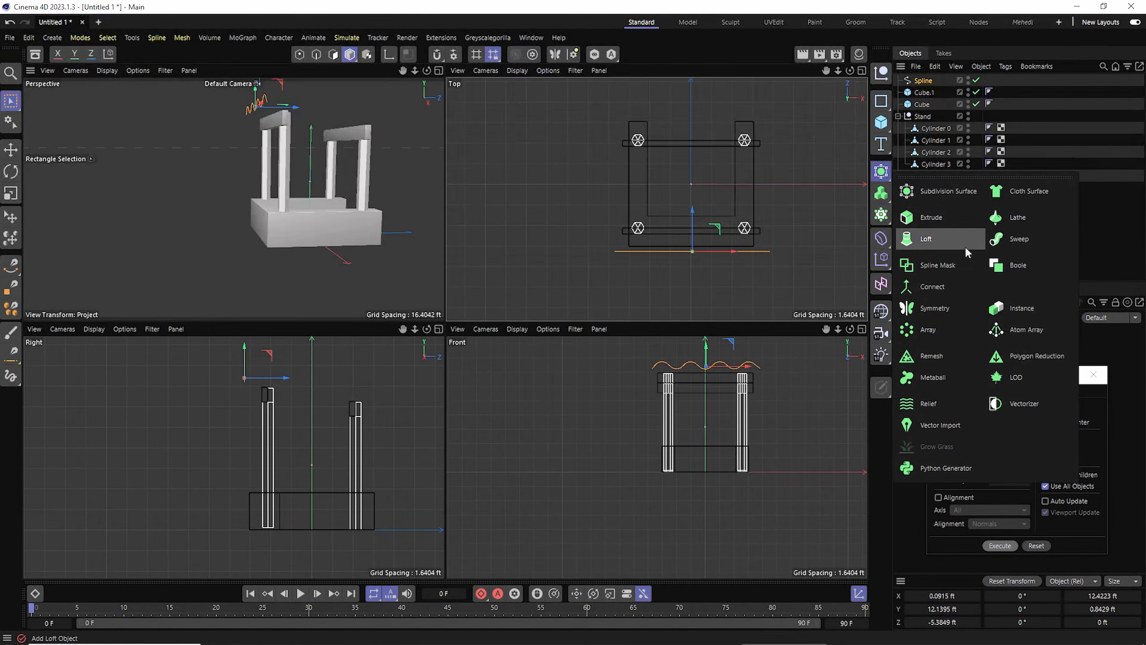
pyautogui.click(925, 217)
pyautogui.moveTo(933, 83); pyautogui.dragTo(933, 82)
pyautogui.moveTo(993, 374); pyautogui.dragTo(707, 444)
pyautogui.moveTo(991, 373); pyautogui.dragTo(956, 373)
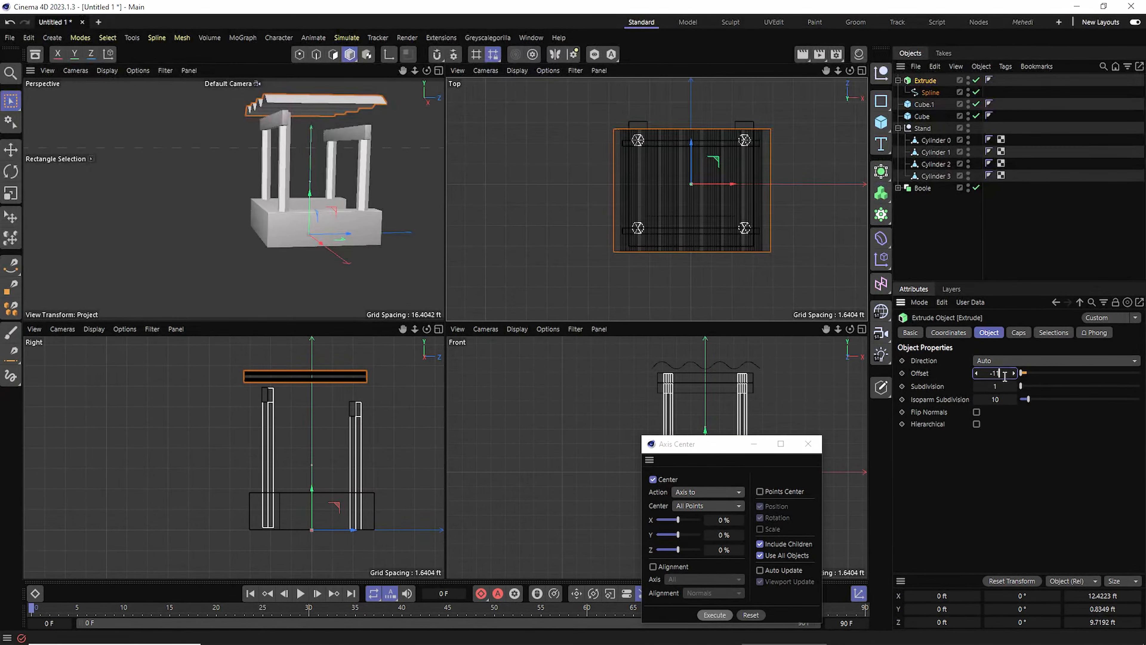
pyautogui.press('Return')
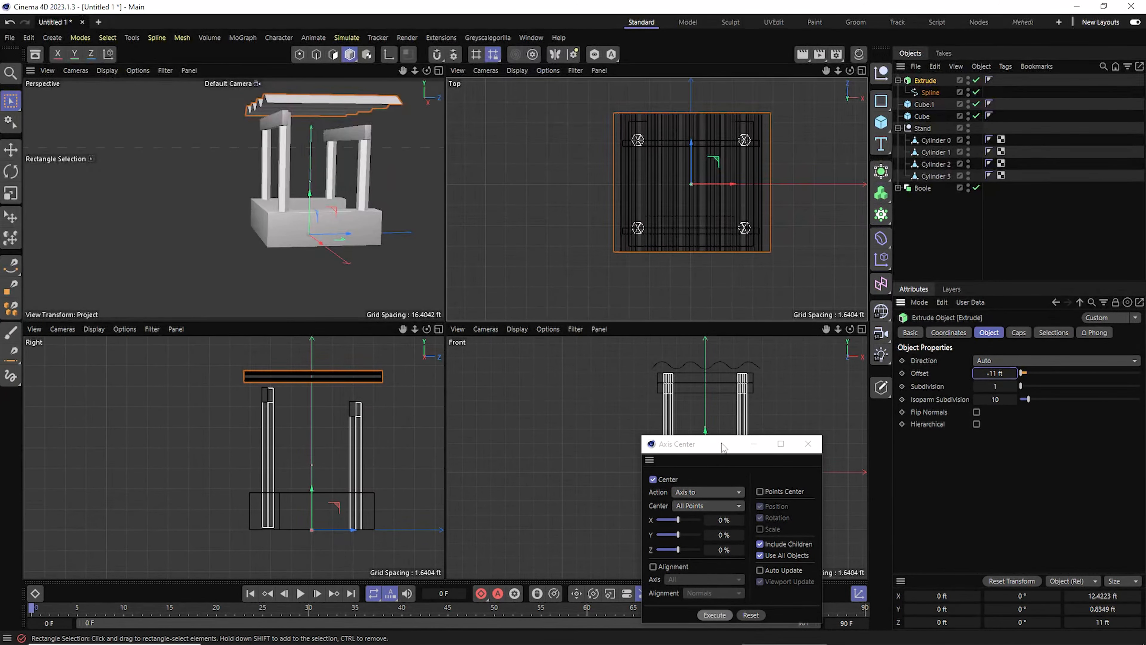
# Step: Add a Cloth Surface generator as the parent of the wavy roof's Extrude
pyautogui.moveTo(724, 448); pyautogui.dragTo(1031, 414)
pyautogui.keyDown('alt'); pyautogui.moveTo(233, 198); pyautogui.dragTo(293, 226); pyautogui.keyUp('alt')
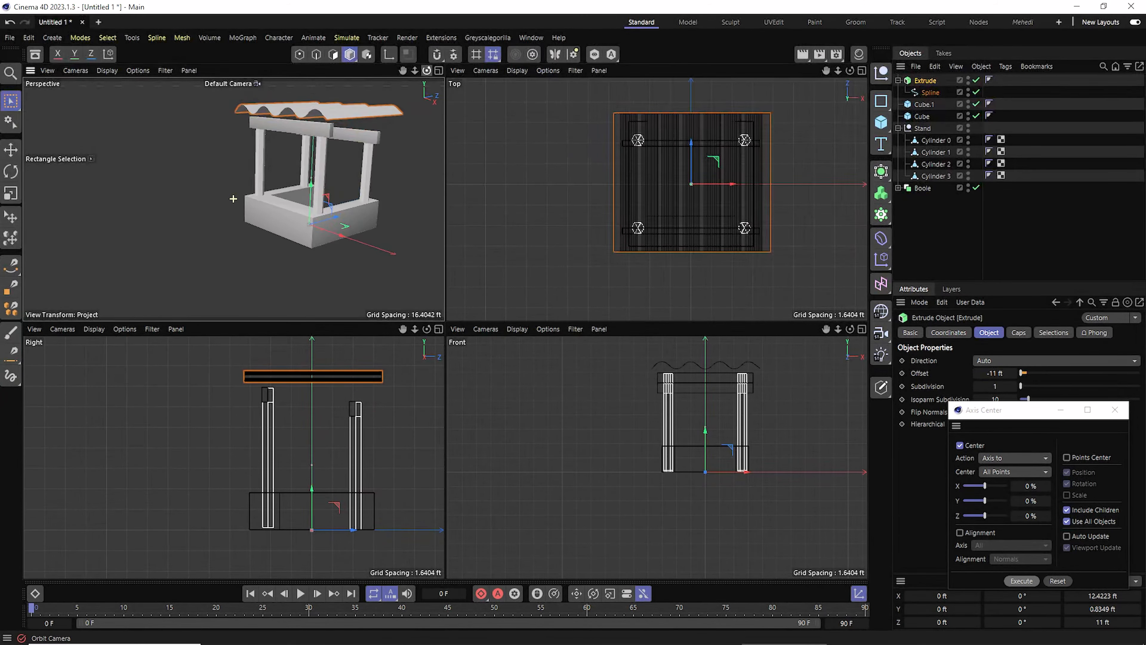
pyautogui.click(438, 70)
pyautogui.press('e')
pyautogui.moveTo(849, 71); pyautogui.dragTo(932, 82)
pyautogui.click(882, 172)
pyautogui.click(949, 115)
# Step: Center the Extrude's axis on the roof with Axis Center, select the Cloth Surface and close the Axis Center dialog
pyautogui.moveTo(997, 410); pyautogui.dragTo(755, 423)
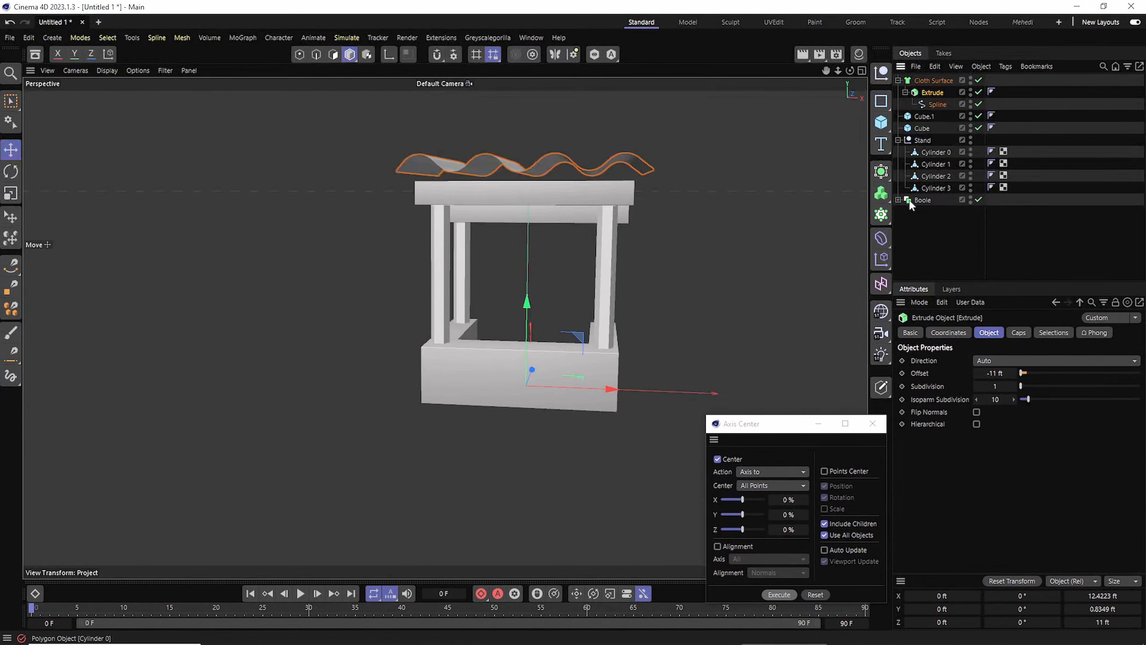
pyautogui.click(787, 594)
pyautogui.click(926, 82)
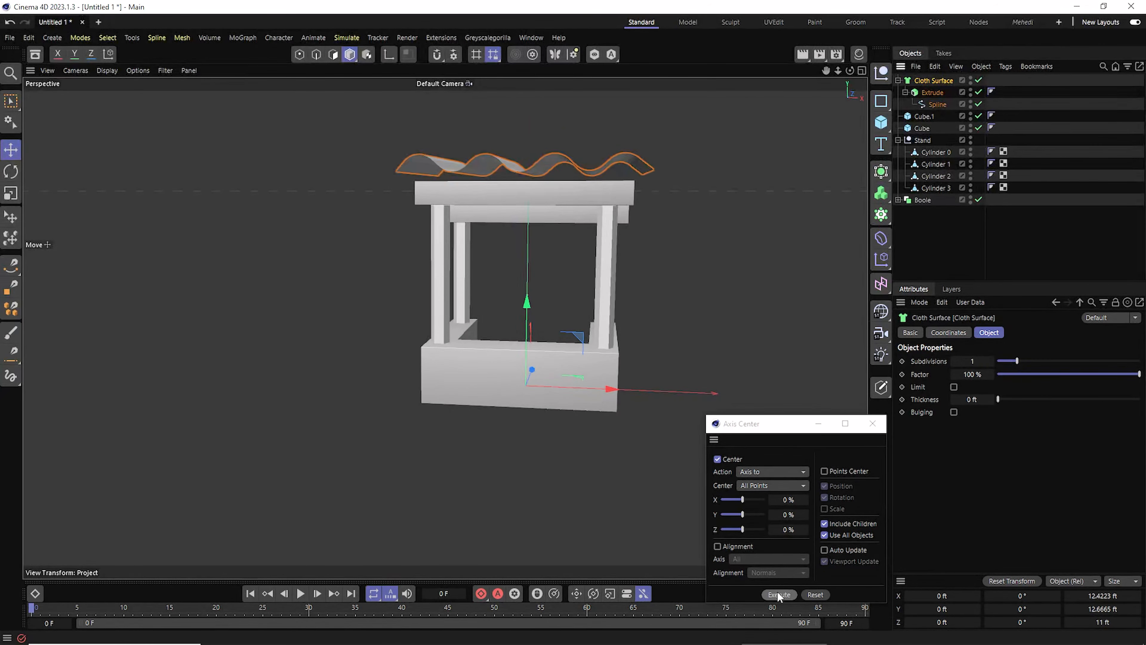
pyautogui.click(872, 423)
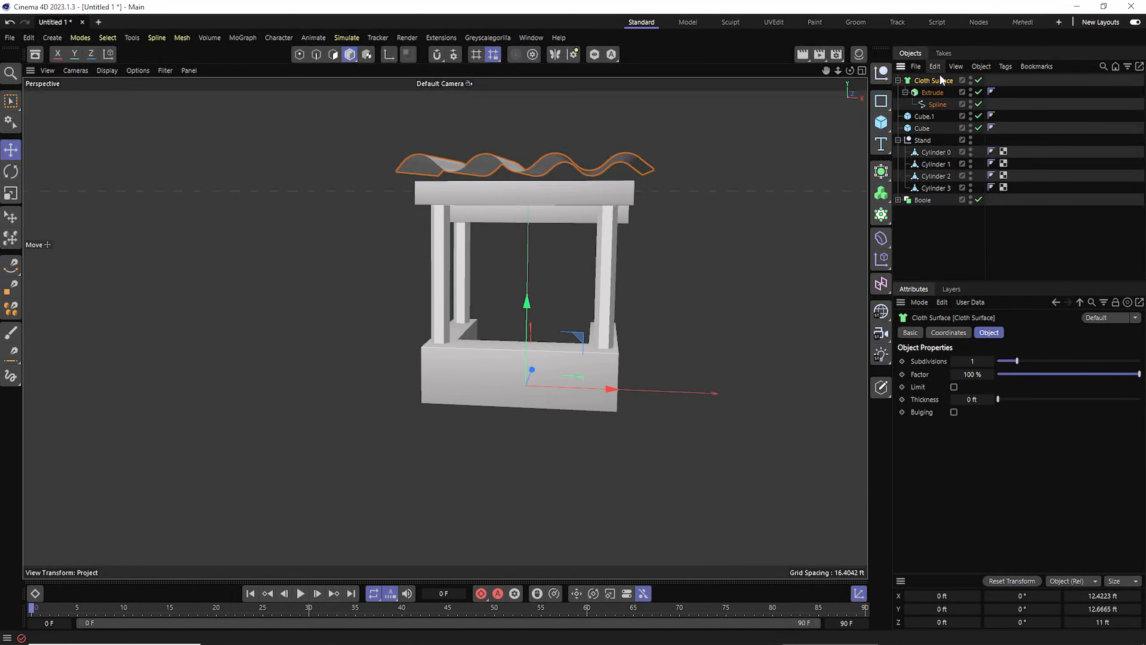
# Step: Set the Cloth Surface's thickness to 0.05 ft
pyautogui.click(985, 400)
pyautogui.write('1')
pyautogui.press('Return')
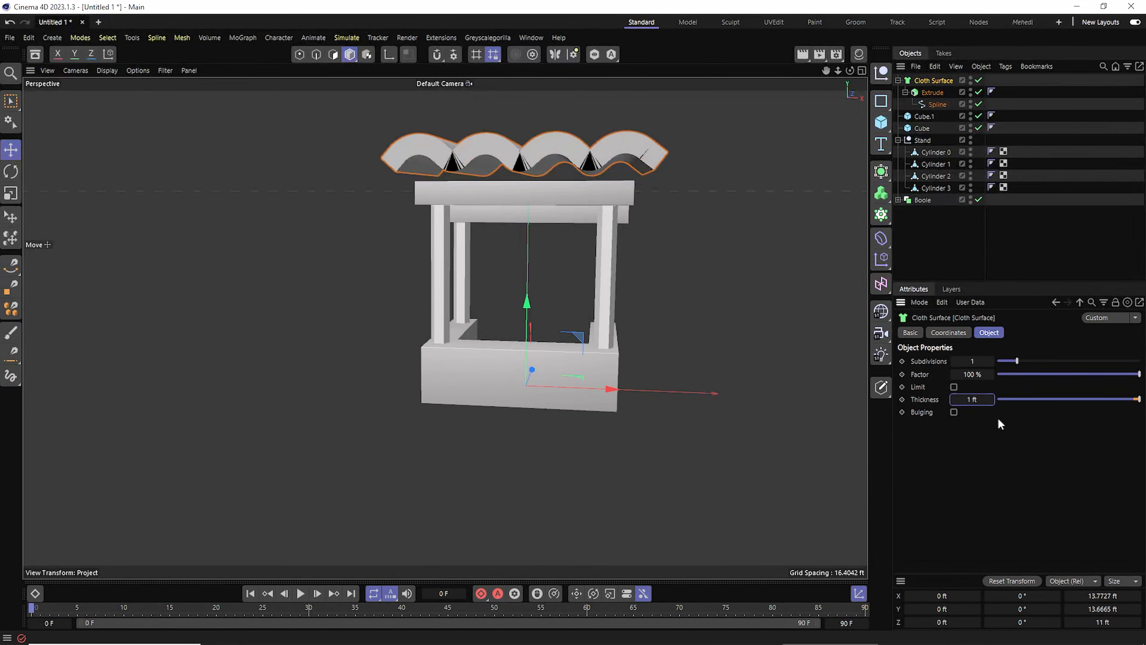
pyautogui.write('0.2')
pyautogui.press('Return')
pyautogui.doubleClick(972, 401)
pyautogui.press('BackSpace')
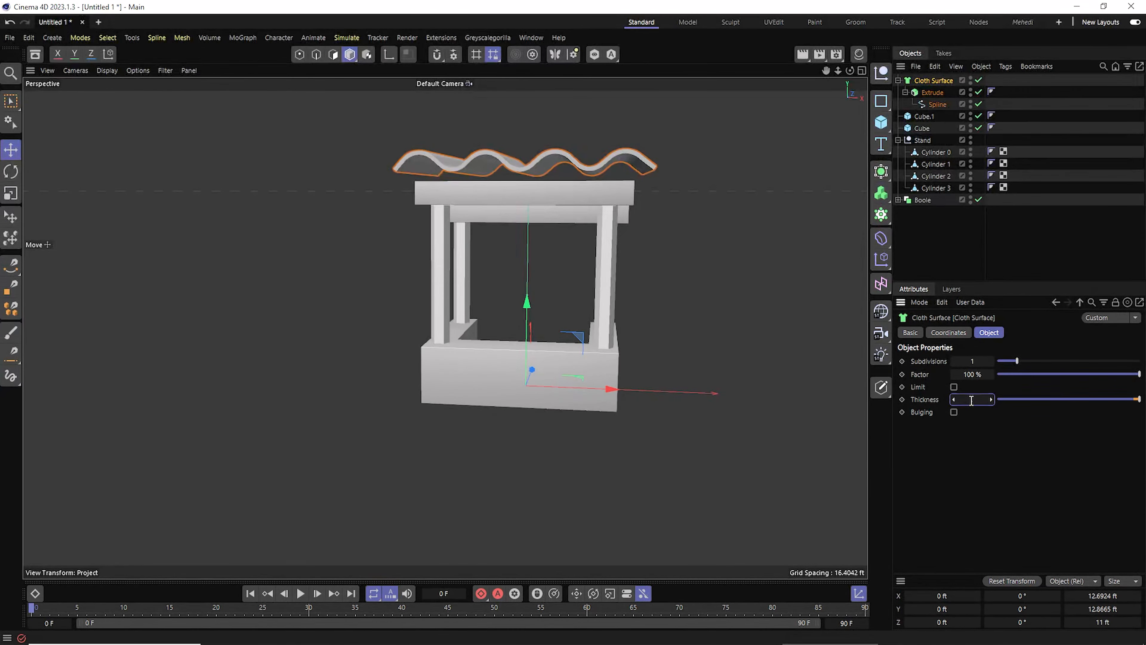
pyautogui.write('.1')
pyautogui.press('Return')
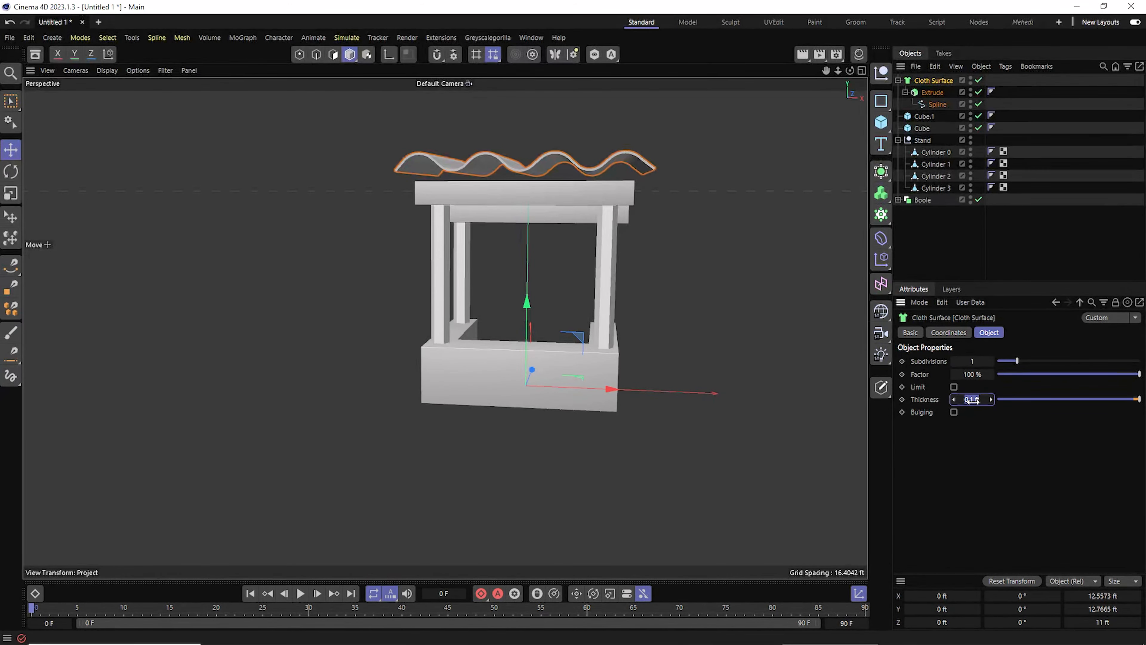
pyautogui.press('Return')
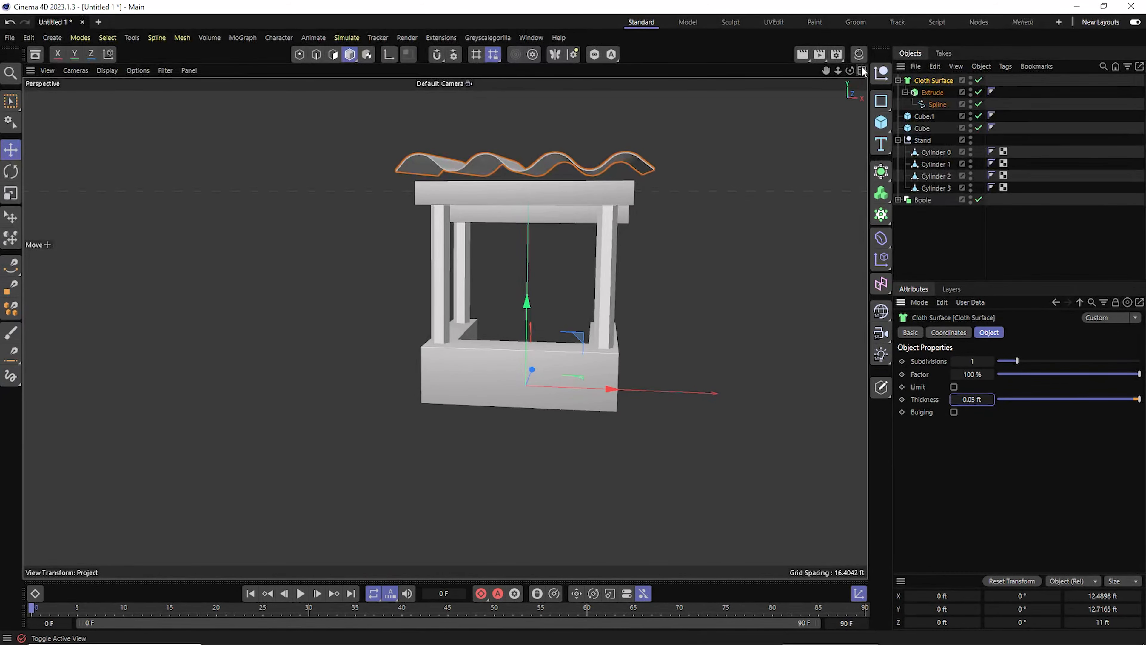
# Step: Tilt the roof's Extrude about 10.4° down toward the lower beam in the Right view and lower it onto both beams
pyautogui.middleClick(770, 394)
pyautogui.click(932, 93)
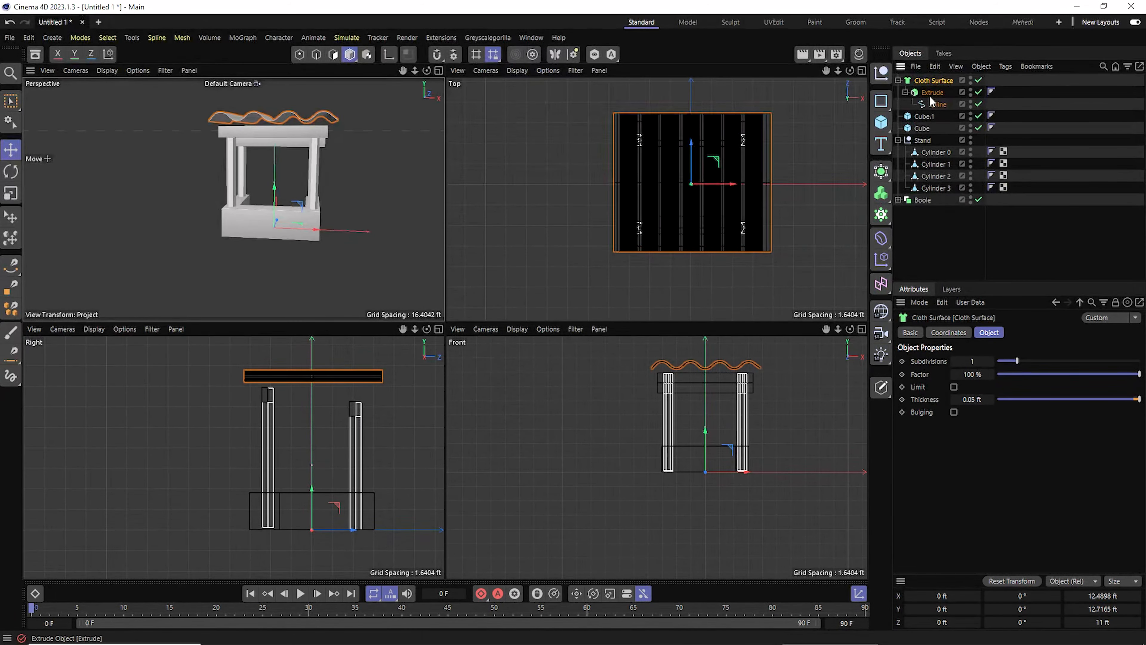
pyautogui.press('r')
pyautogui.moveTo(341, 368); pyautogui.dragTo(313, 357)
pyautogui.press('e')
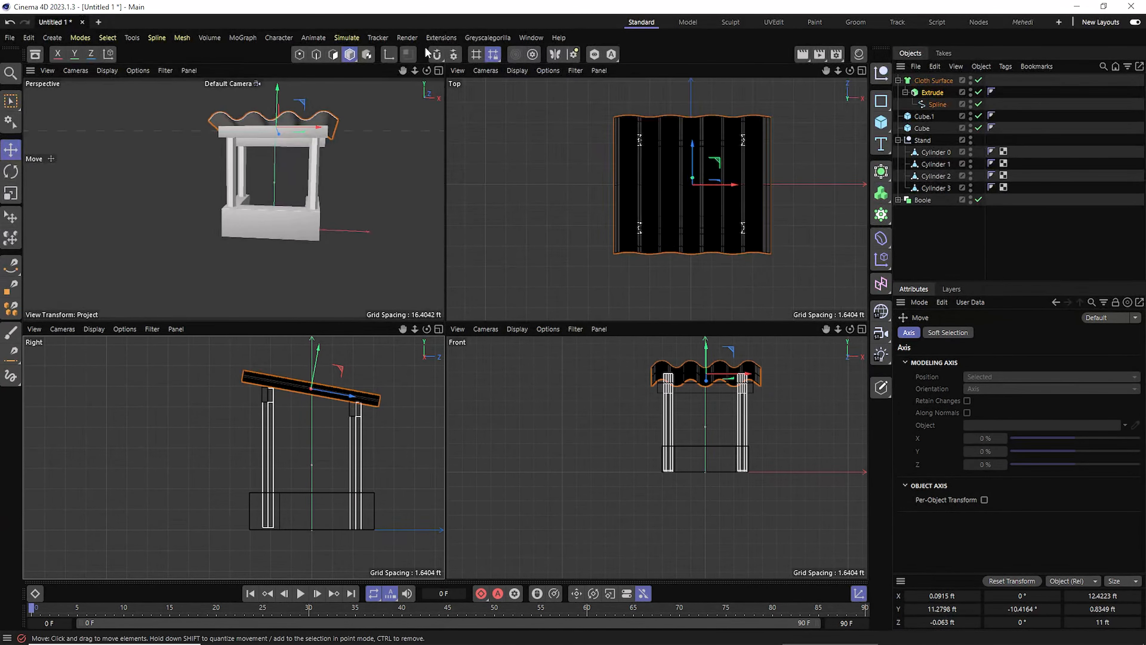
pyautogui.click(439, 70)
pyautogui.click(667, 120)
pyautogui.moveTo(851, 70); pyautogui.dragTo(444, 328)
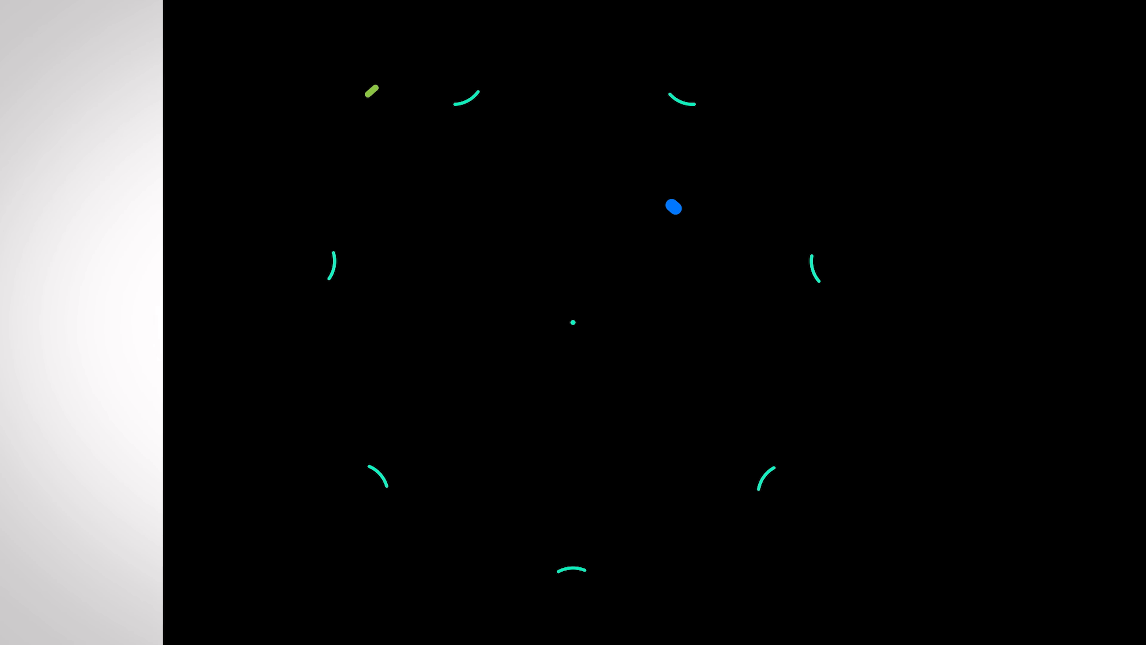